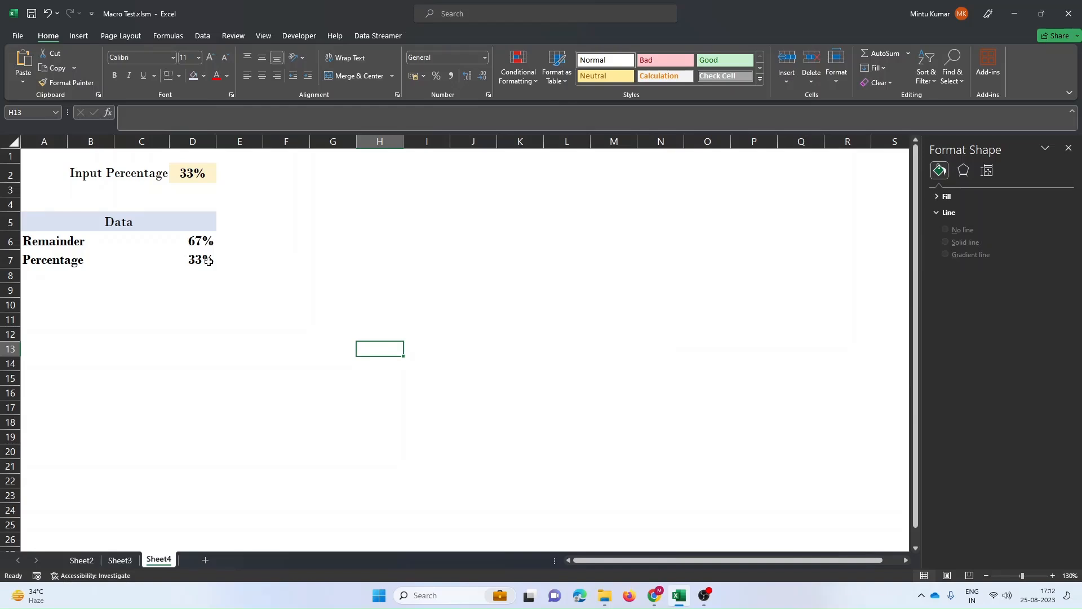
# Insert a doughnut chart from the Remainder and Percentage values in D6:D7.
pyautogui.moveTo(196, 240); pyautogui.dragTo(196, 260)
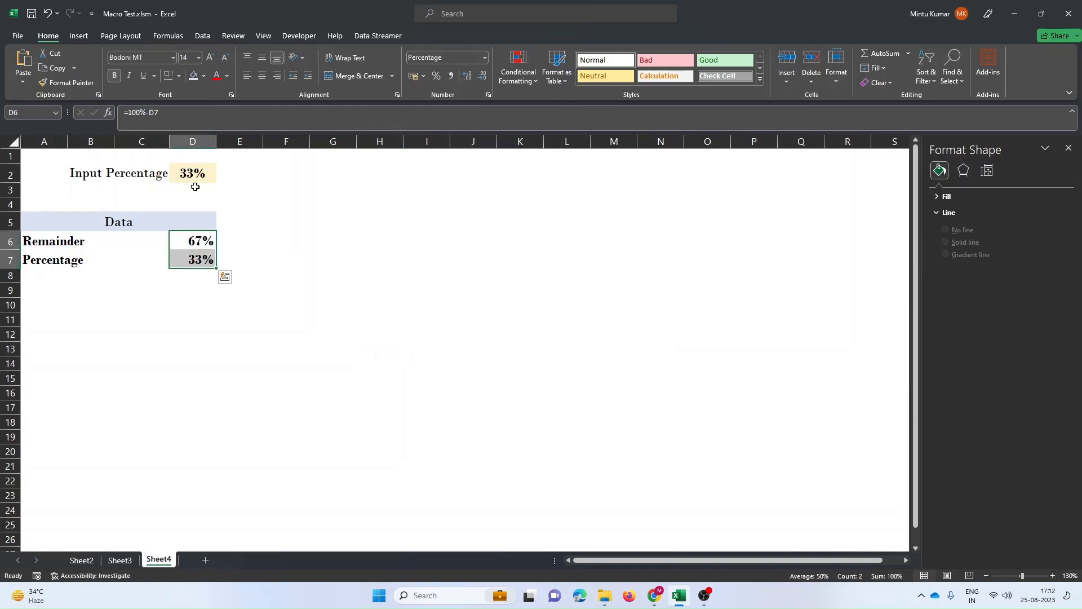
pyautogui.click(79, 35)
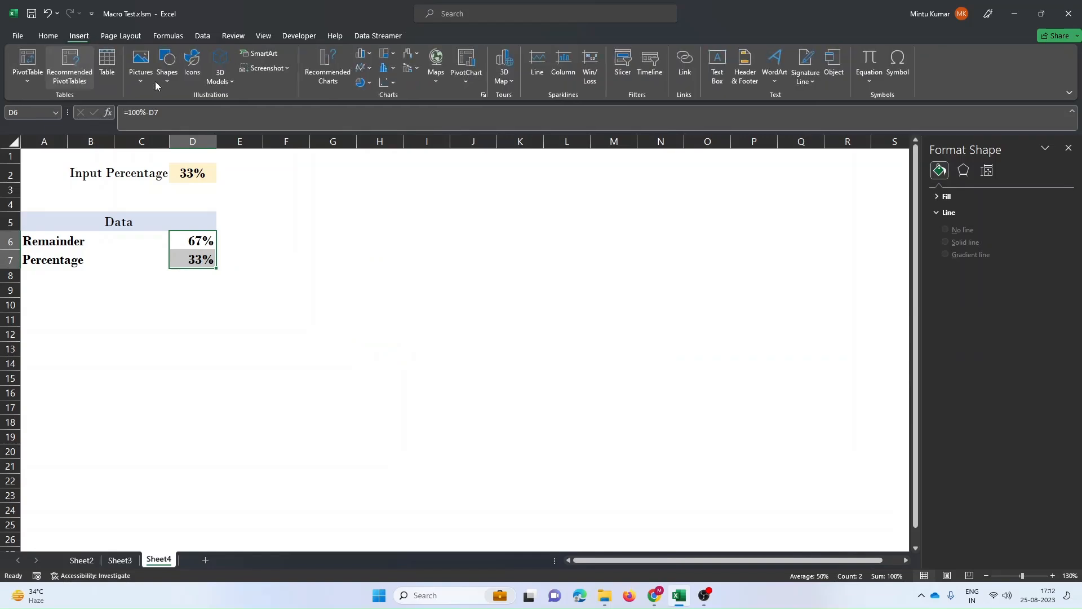
pyautogui.click(370, 84)
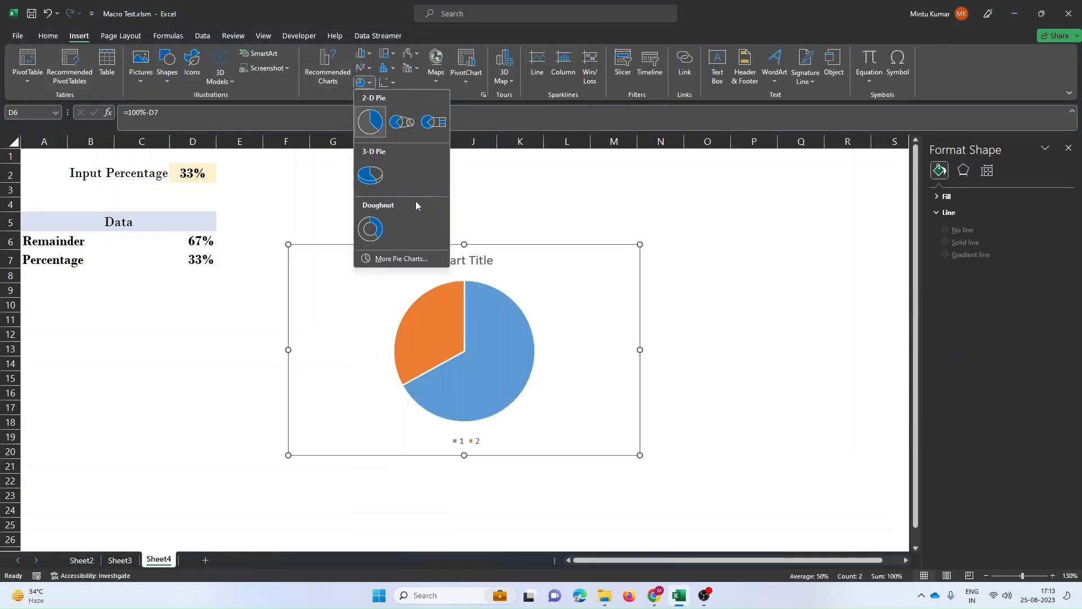
pyautogui.click(377, 230)
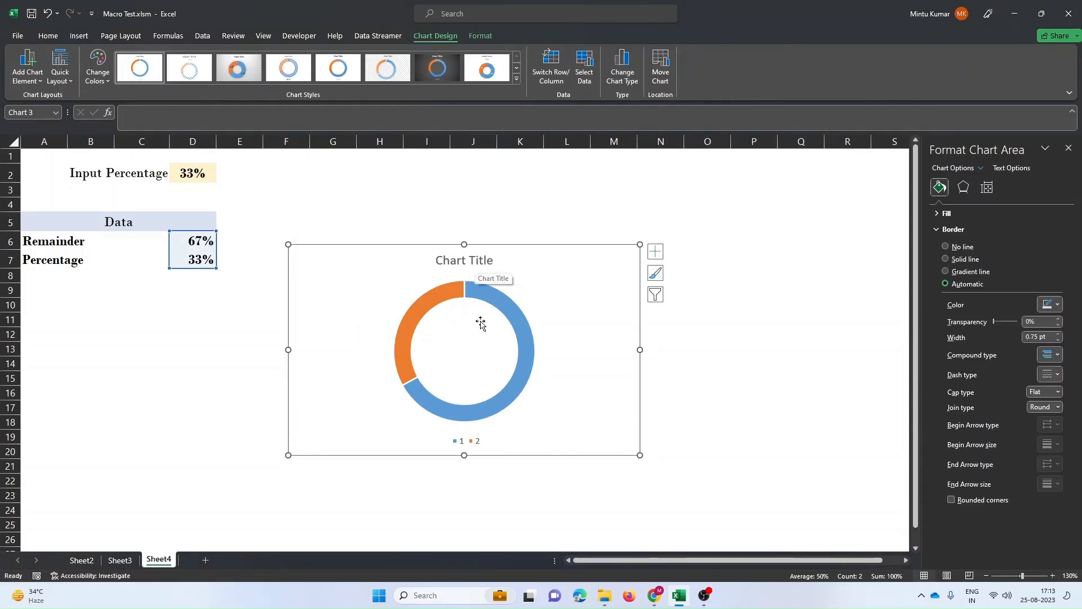
# Delete the doughnut chart's legend and title, and move the chart up beside the data, starting at row 3.
pyautogui.click(478, 449)
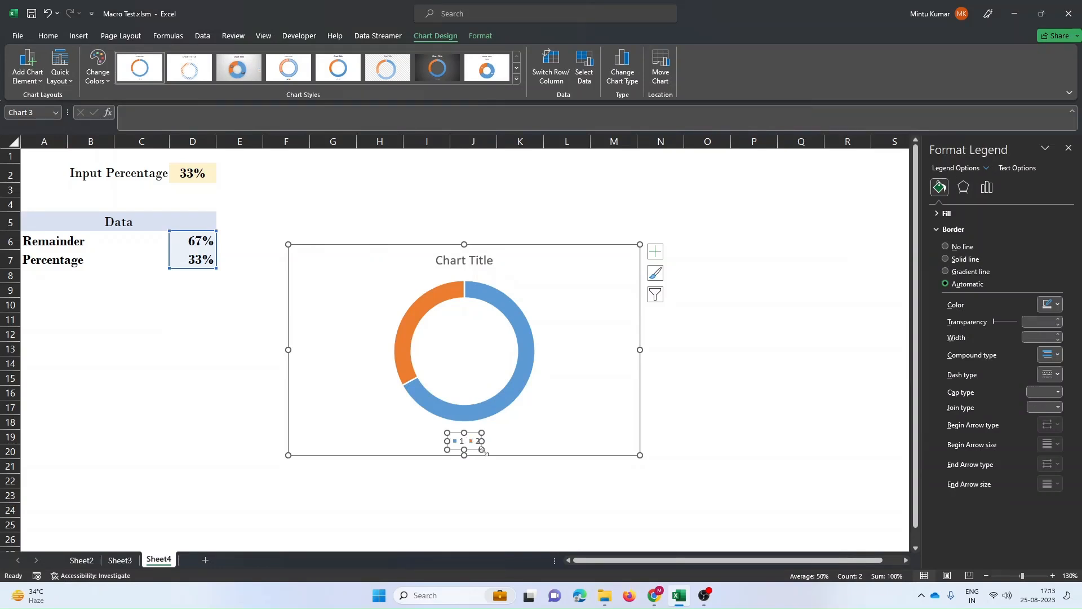
pyautogui.press('Delete')
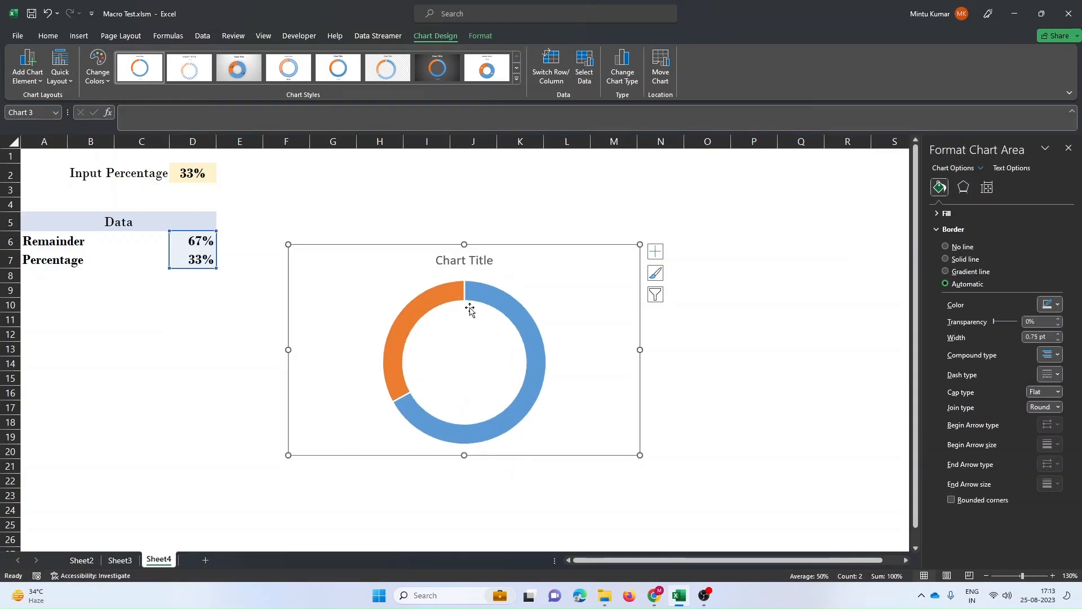
pyautogui.click(469, 270)
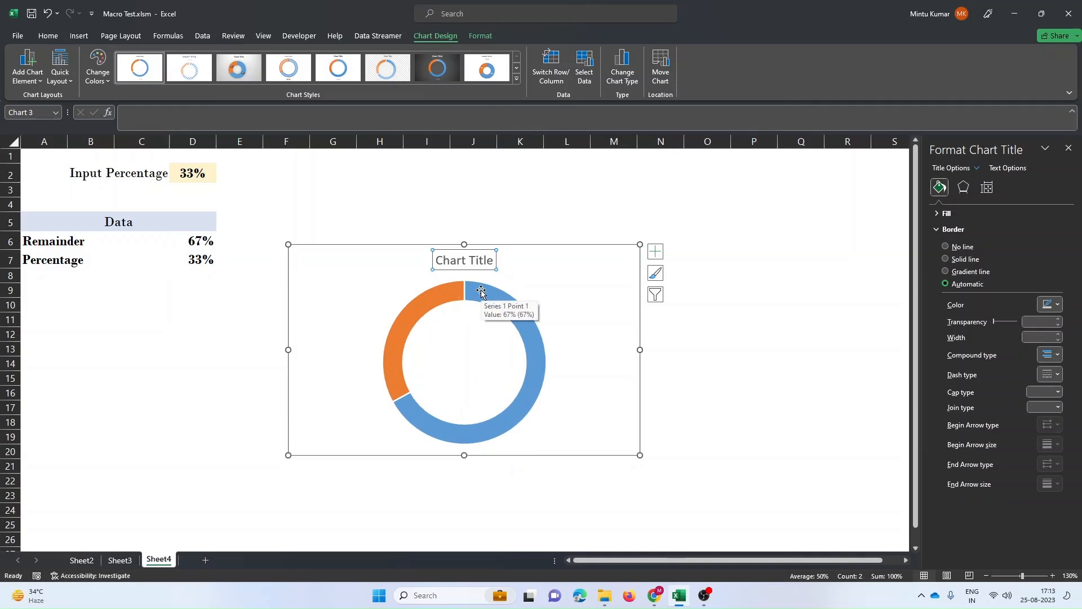
pyautogui.press('Delete')
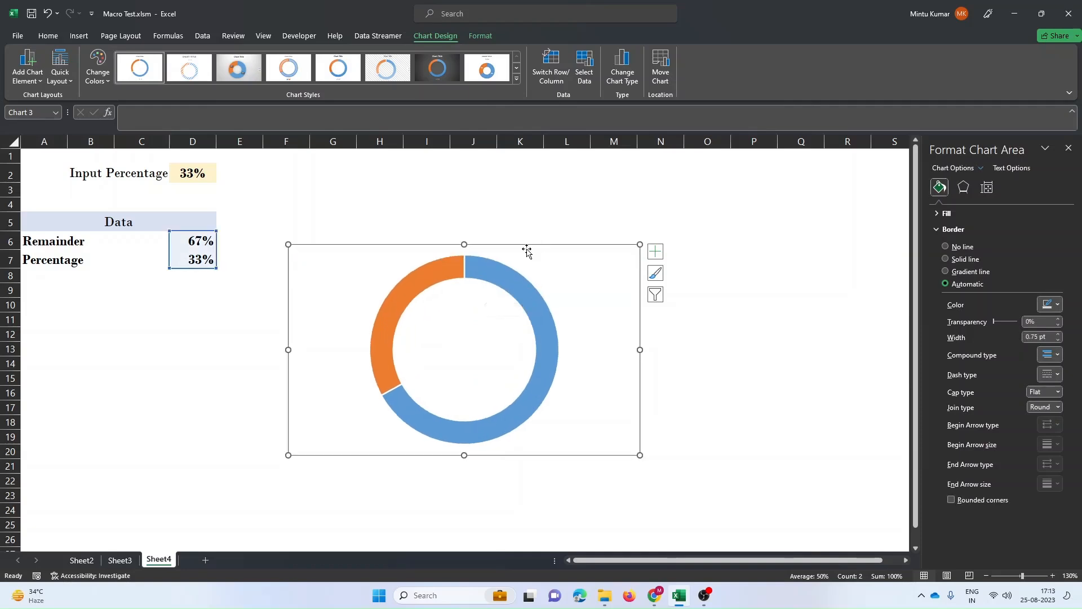
pyautogui.moveTo(520, 249); pyautogui.dragTo(515, 189)
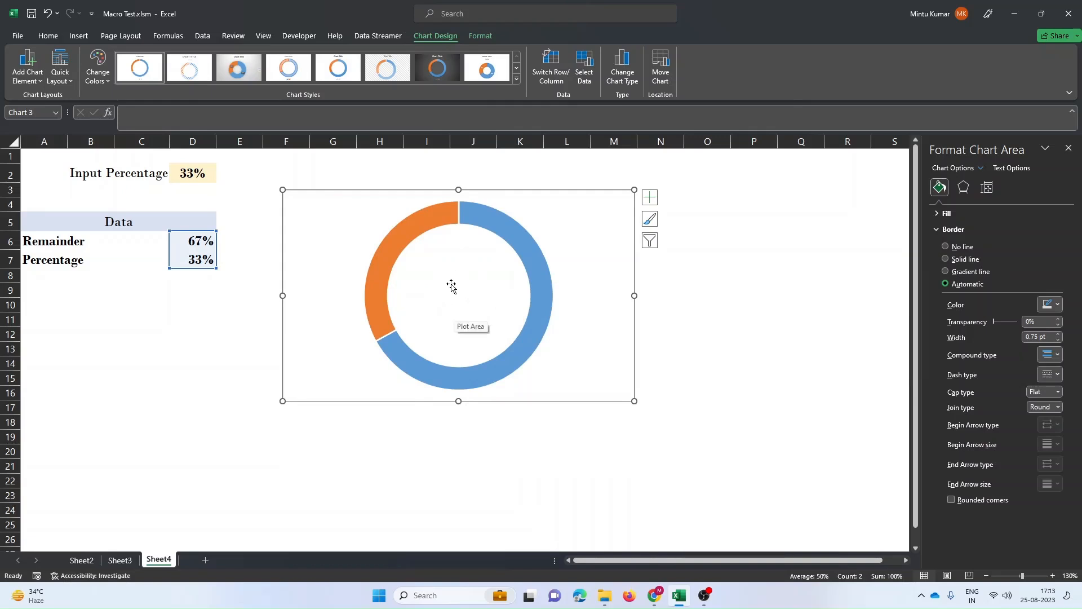
# Insert a text box in the centre of the doughnut and link it to the input percentage in cell D2.
pyautogui.click(79, 37)
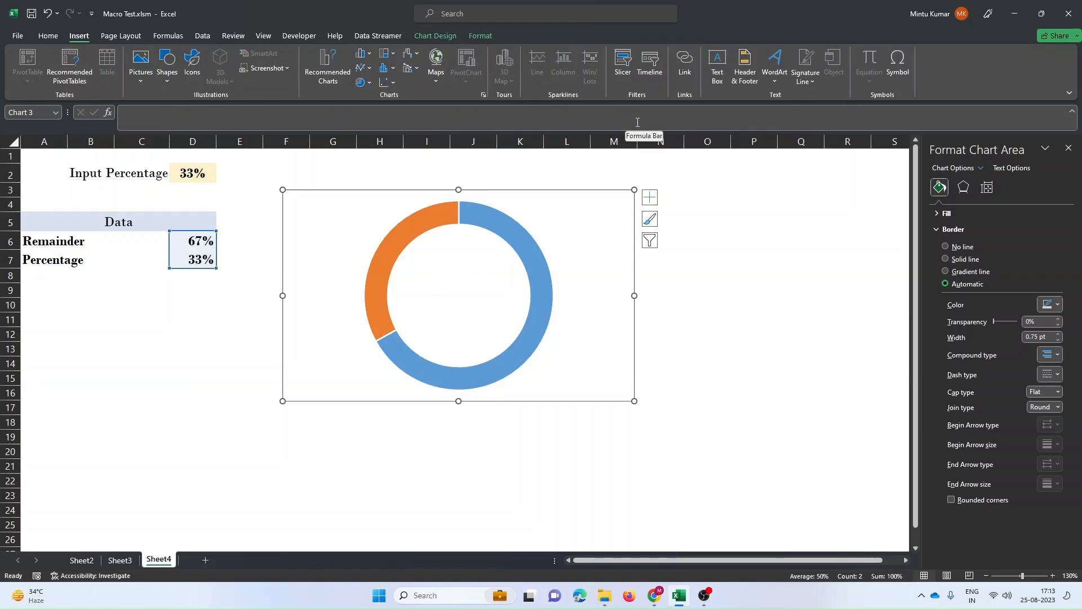
pyautogui.click(718, 63)
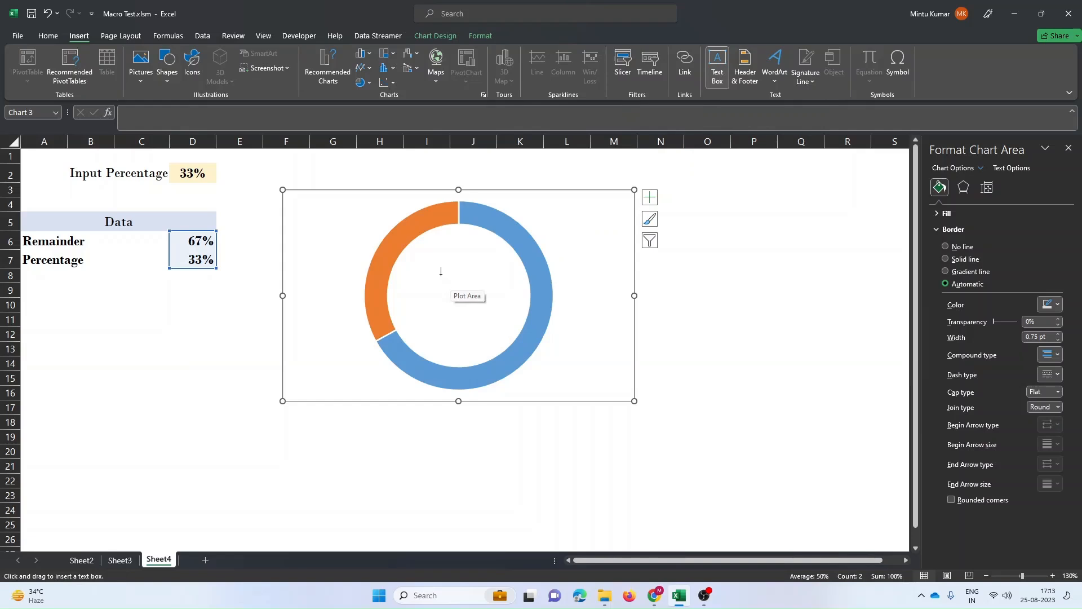
pyautogui.moveTo(441, 274); pyautogui.dragTo(511, 344)
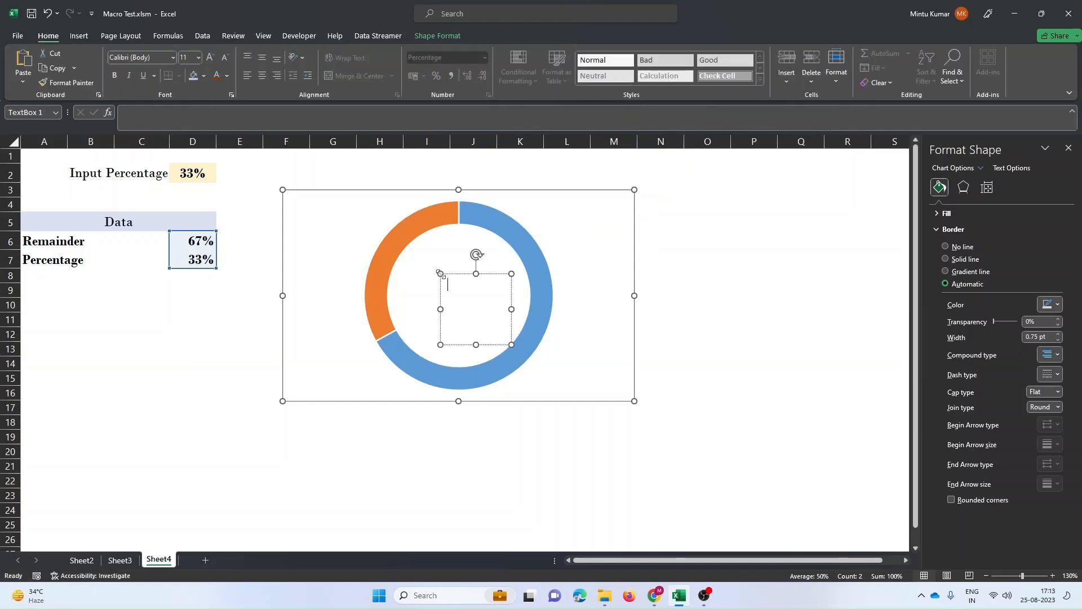
pyautogui.click(193, 117)
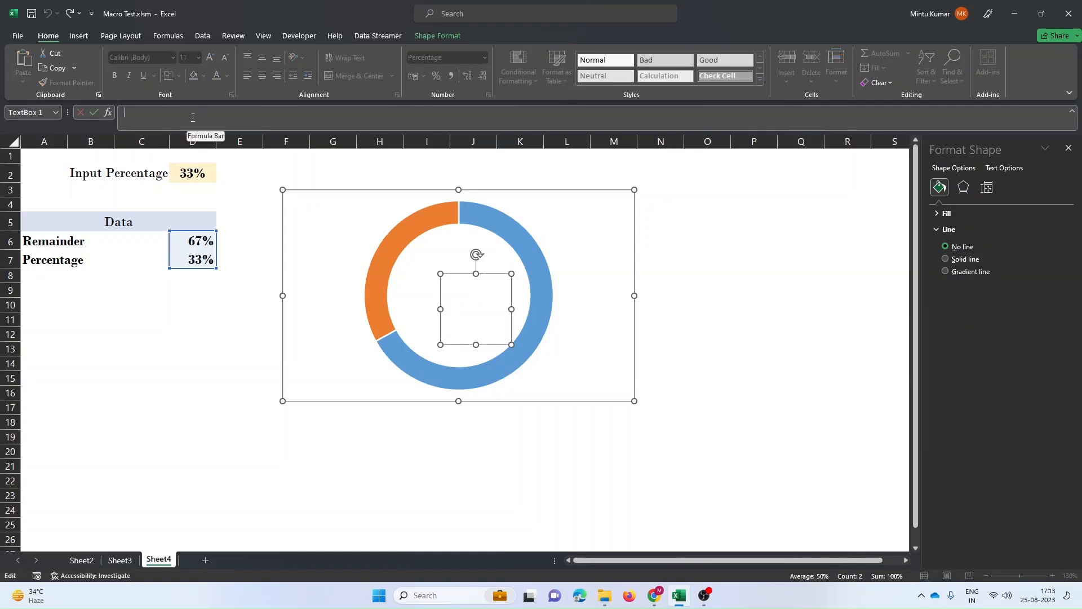
pyautogui.write('=')
pyautogui.click(193, 173)
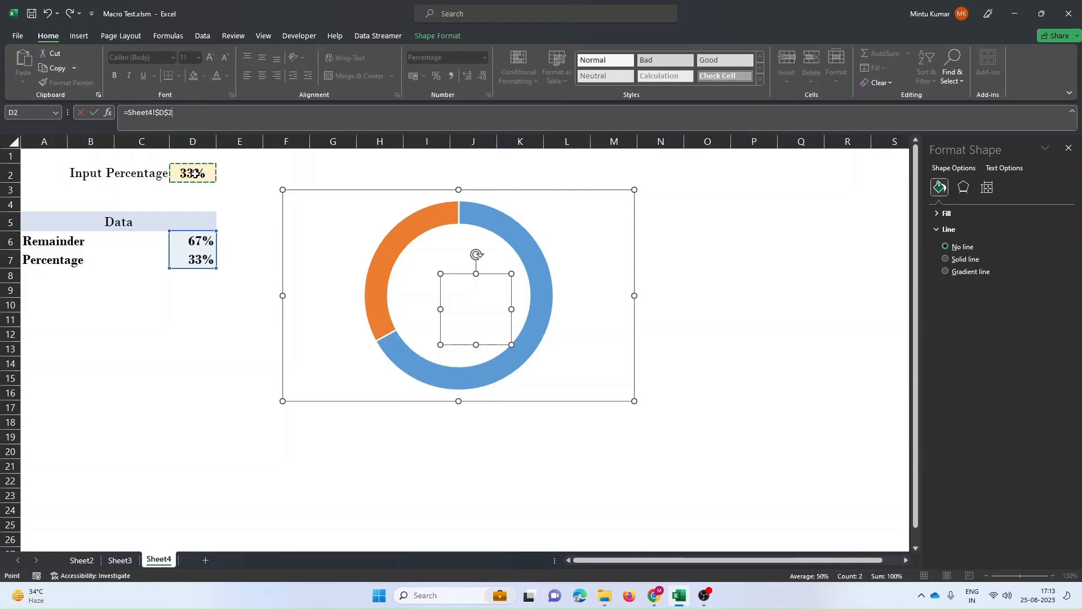
pyautogui.press('Return')
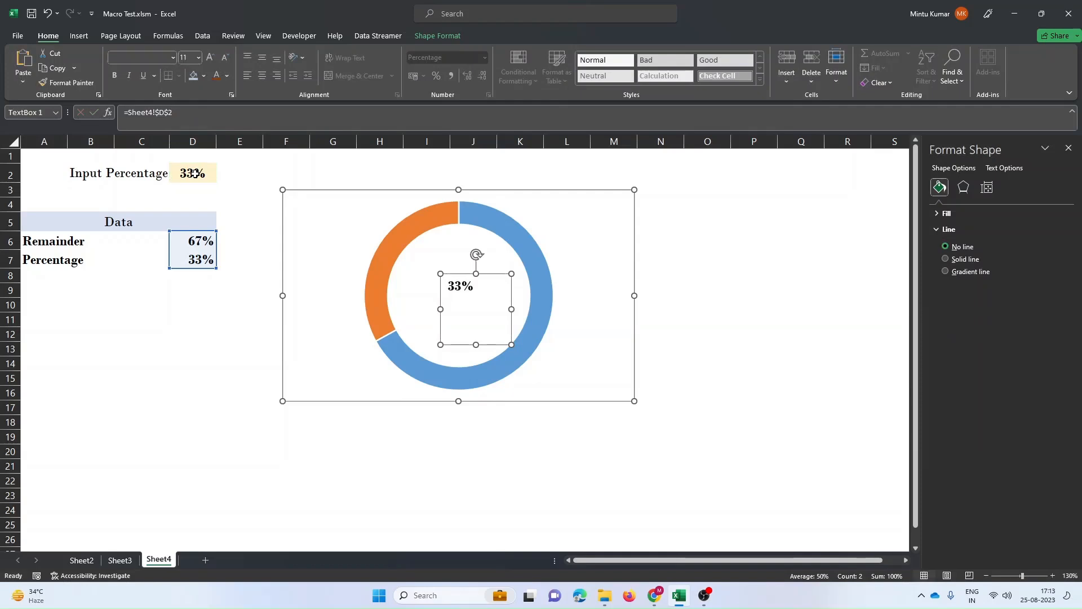
# Enlarge the linked percentage text to 32 pt and colour it dark brown.
pyautogui.click(210, 58)
pyautogui.click(209, 59)
pyautogui.click(209, 58)
pyautogui.click(210, 58)
pyautogui.click(209, 58)
pyautogui.click(209, 58)
pyautogui.click(209, 59)
pyautogui.click(210, 58)
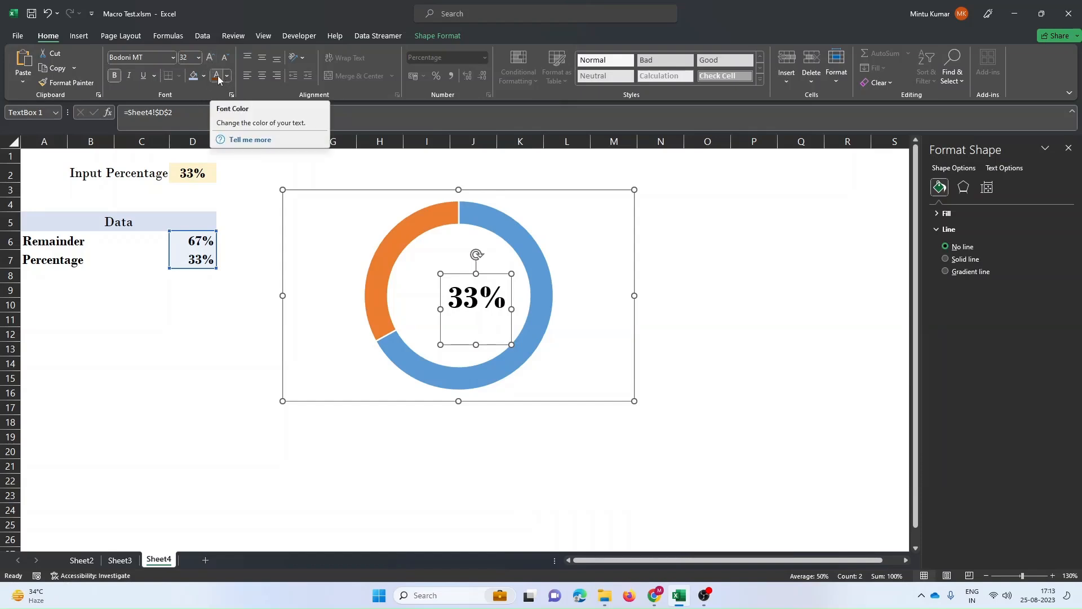
pyautogui.click(217, 76)
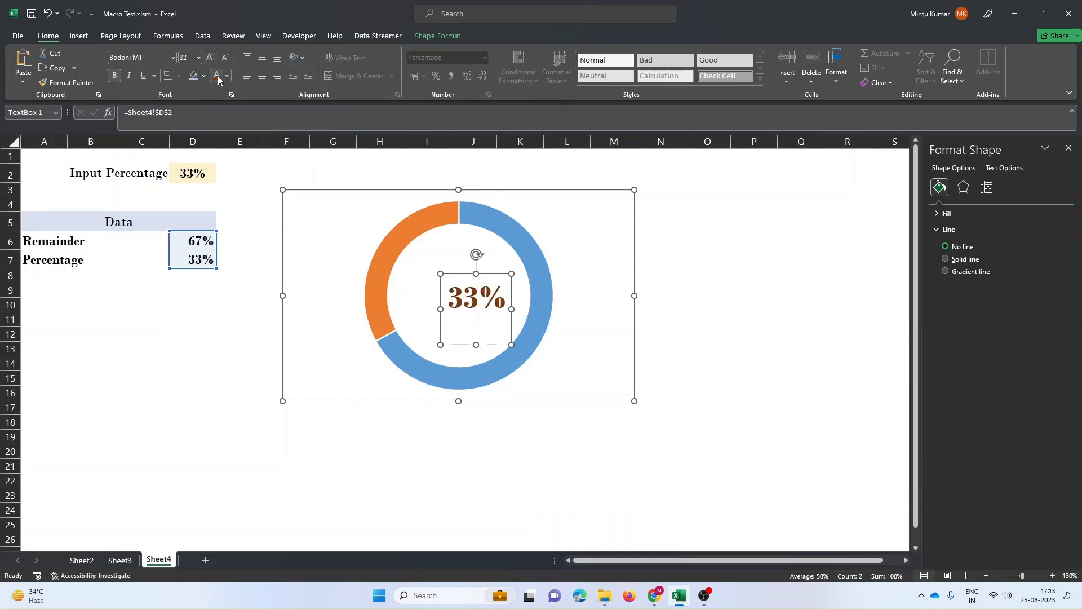
# Remove the outline from the doughnut series.
pyautogui.click(592, 279)
pyautogui.click(544, 273)
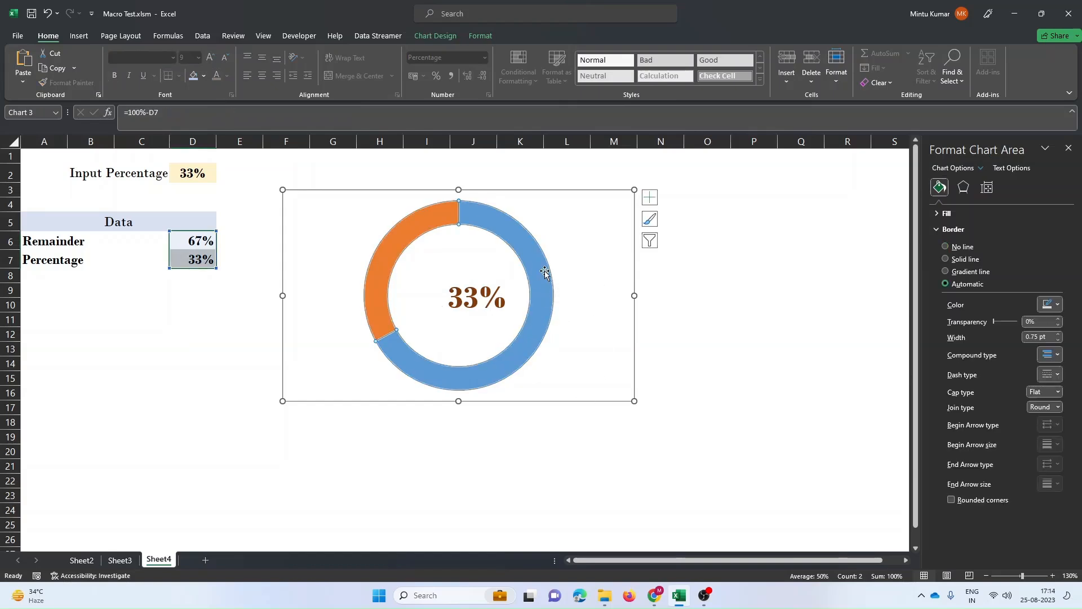
pyautogui.click(481, 36)
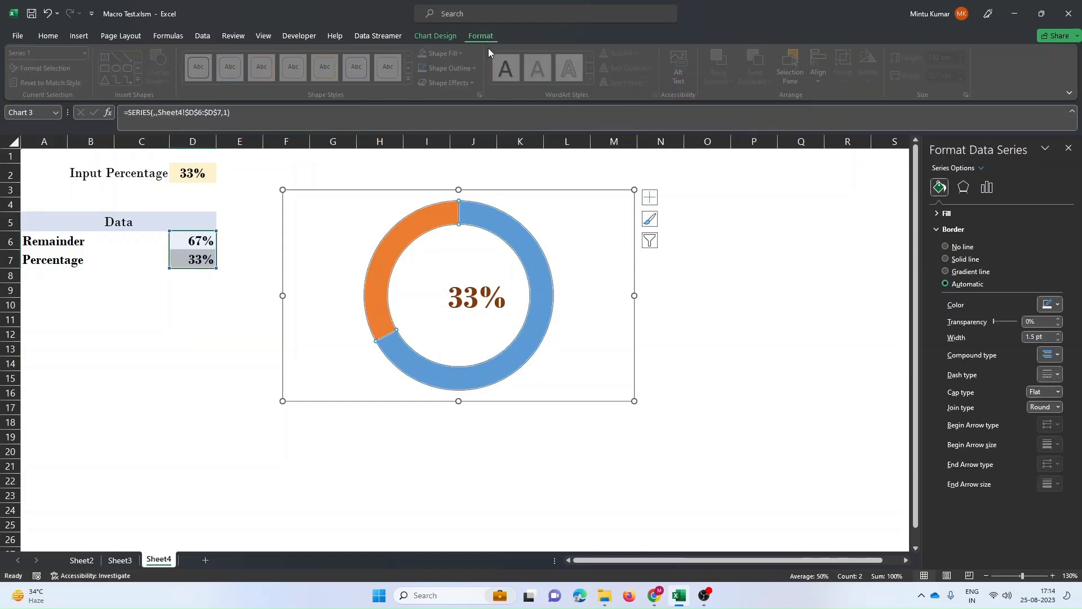
pyautogui.click(458, 69)
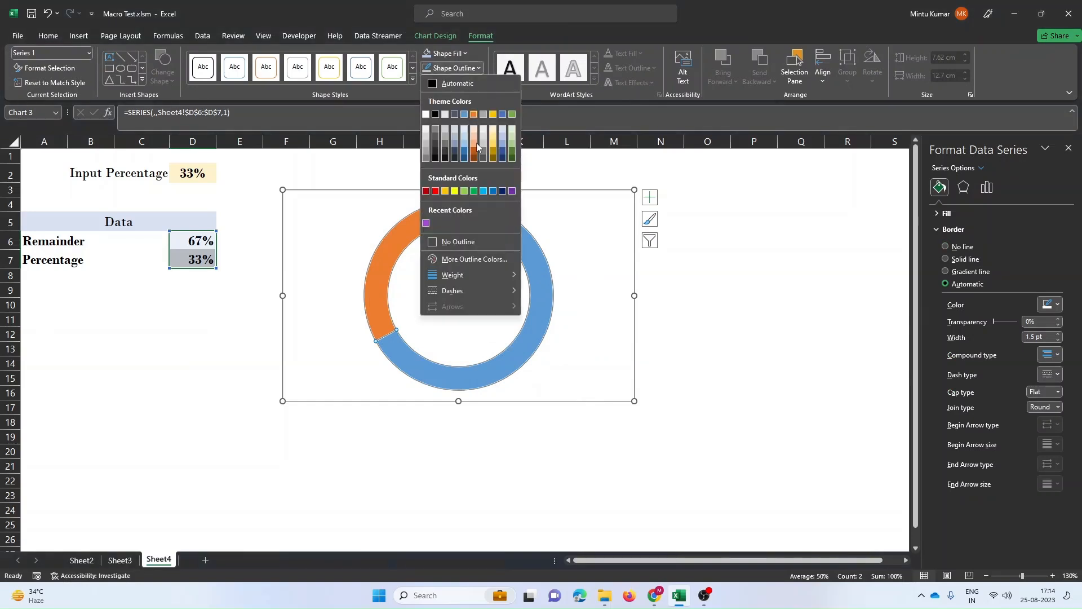
pyautogui.click(460, 241)
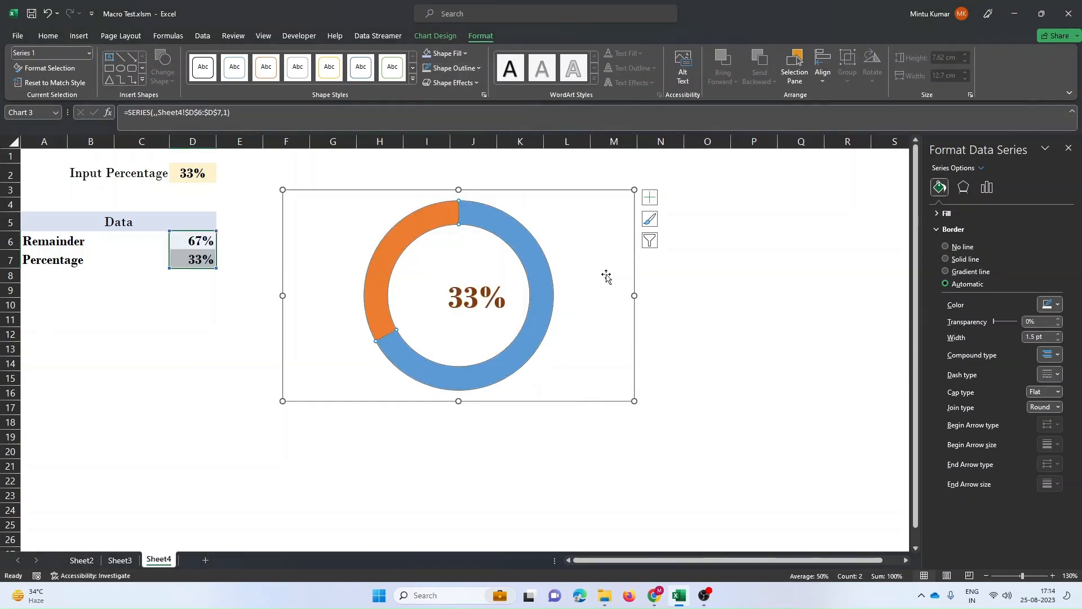
pyautogui.click(604, 275)
pyautogui.click(411, 235)
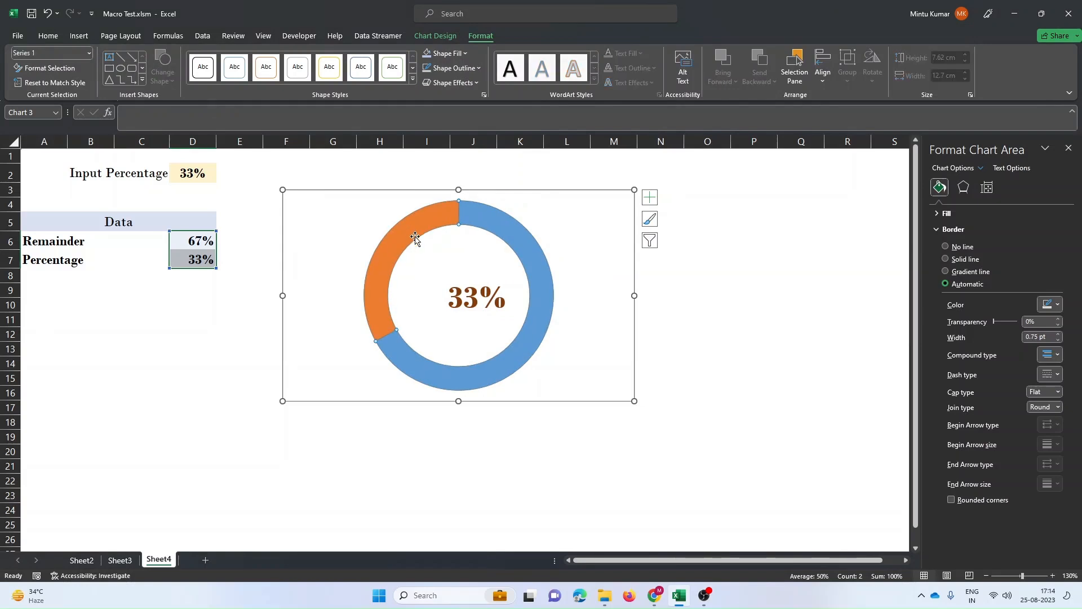
pyautogui.click(459, 69)
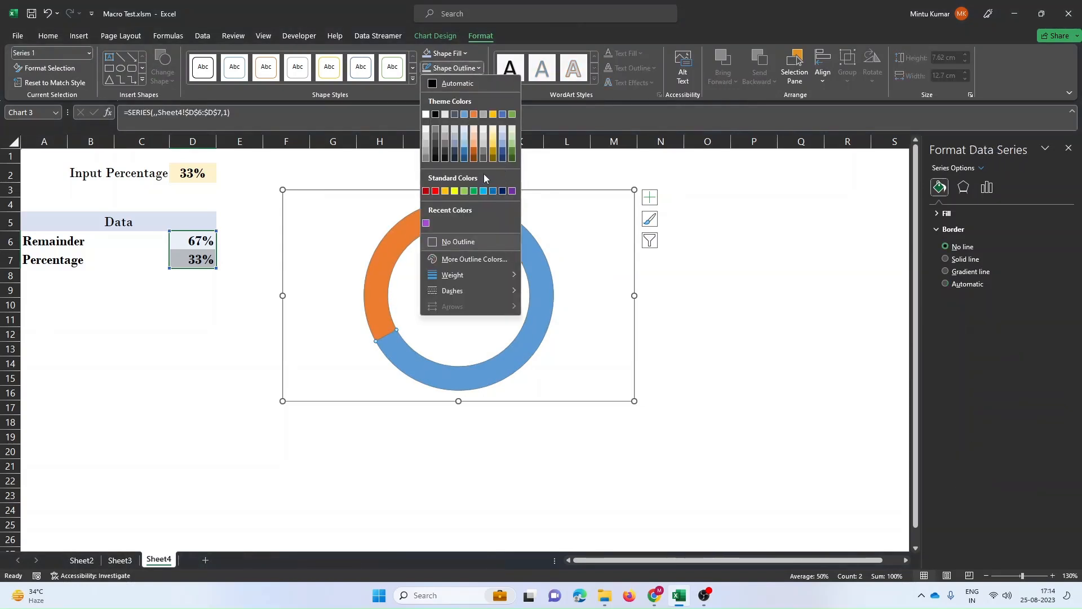
pyautogui.click(465, 242)
pyautogui.click(590, 247)
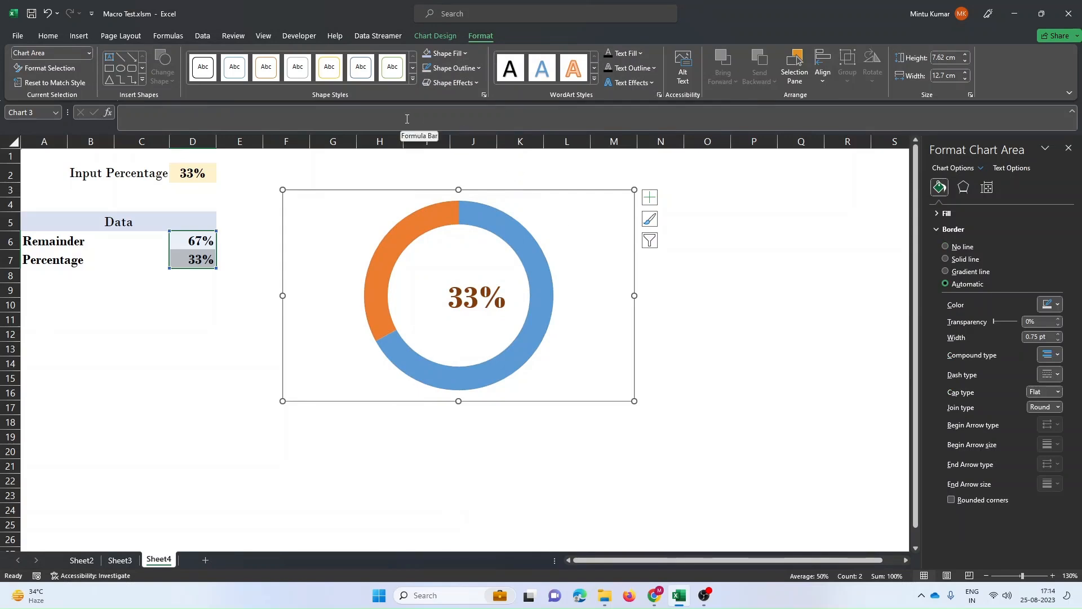
# Give the doughnut series a solid dark green border 15 pt wide.
pyautogui.moveTo(477, 226)
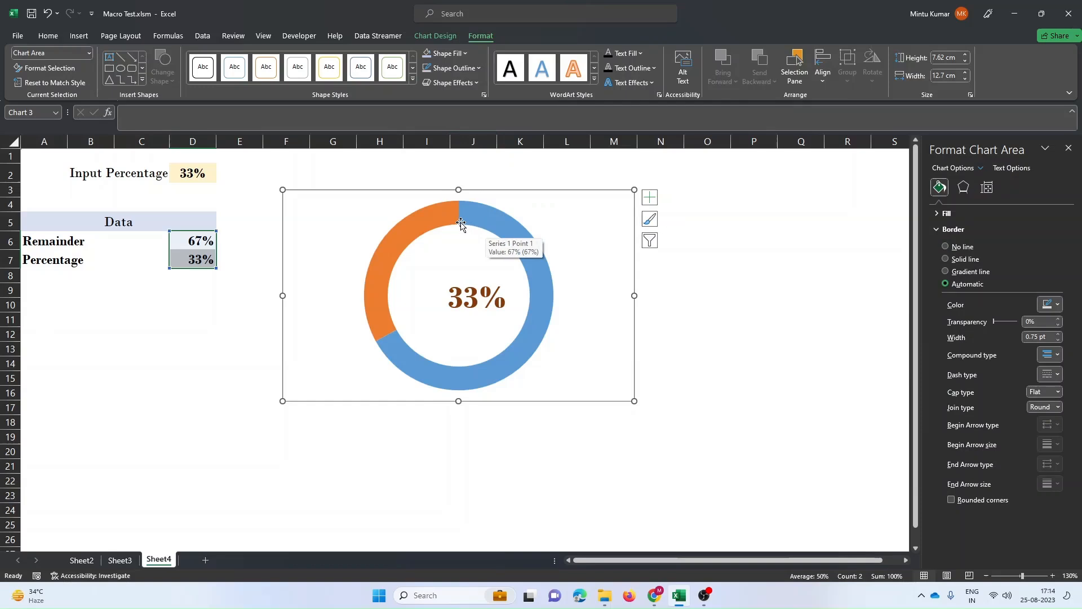
pyautogui.click(400, 237)
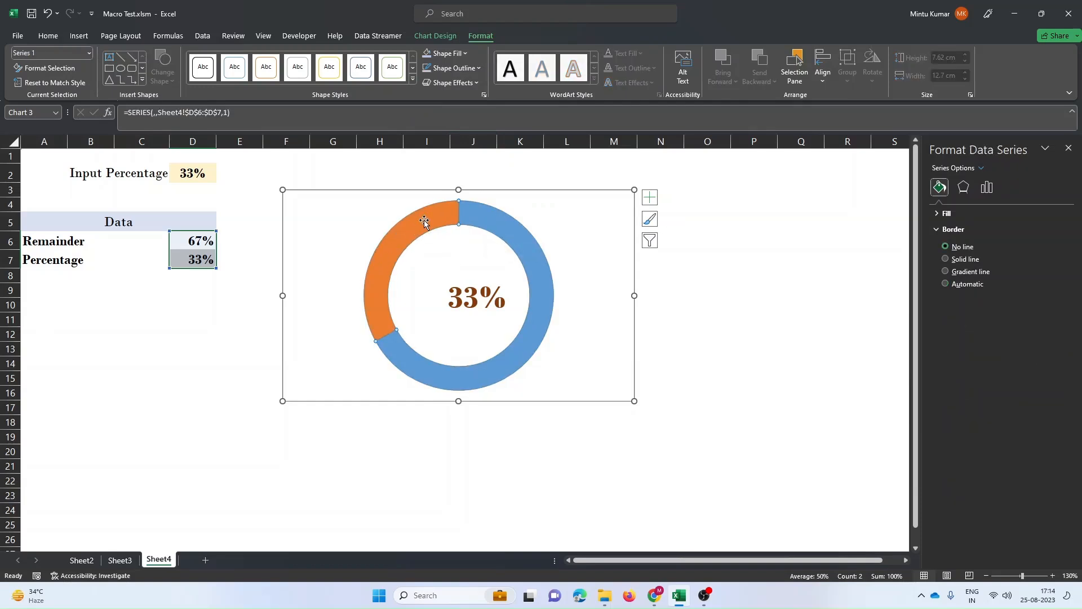
pyautogui.click(946, 258)
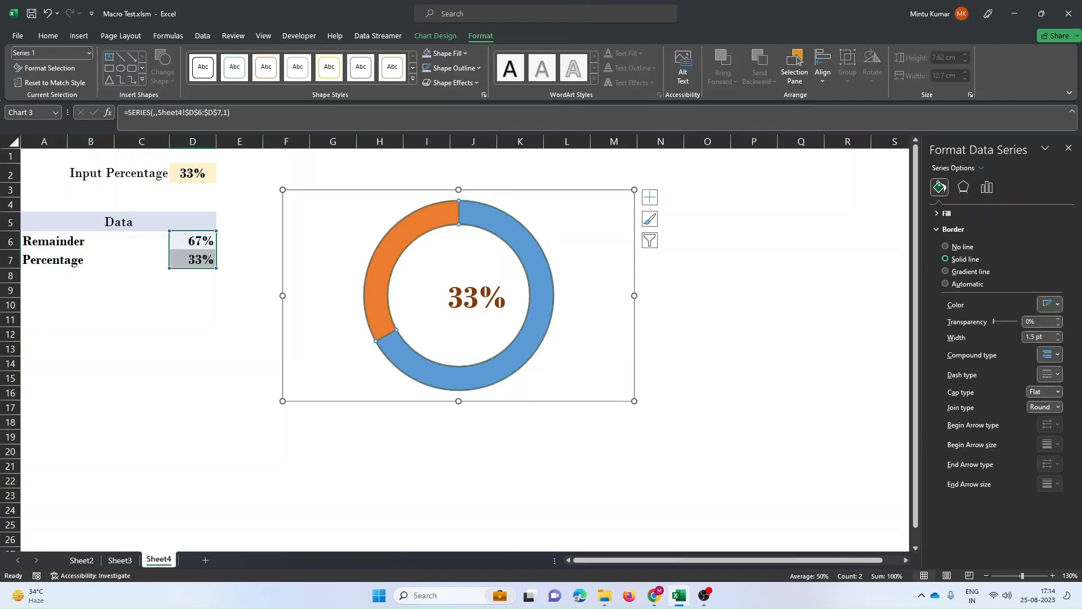
pyautogui.click(1059, 305)
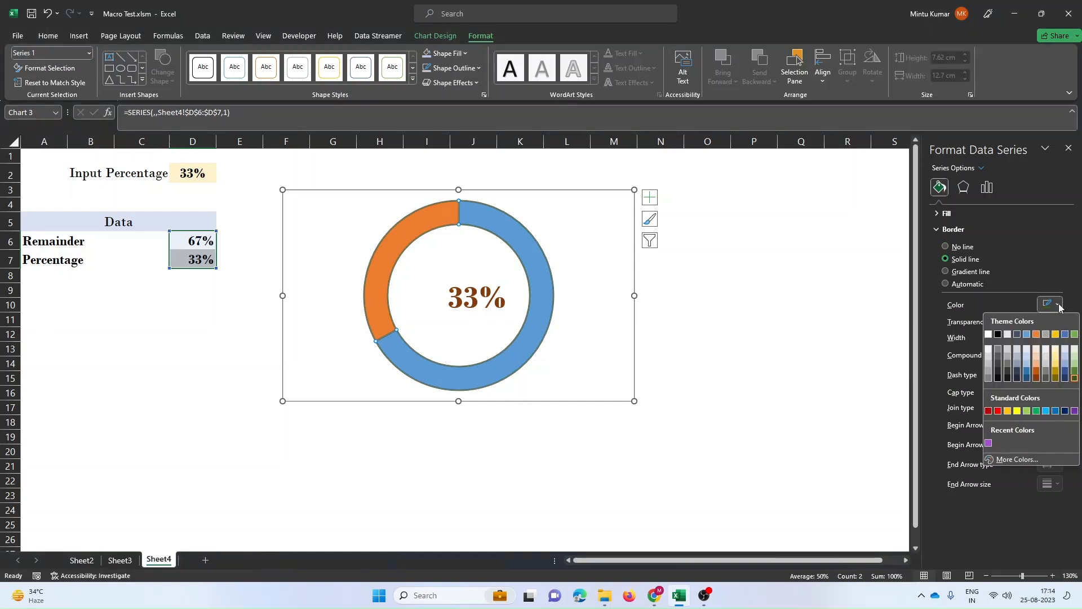
pyautogui.click(1074, 373)
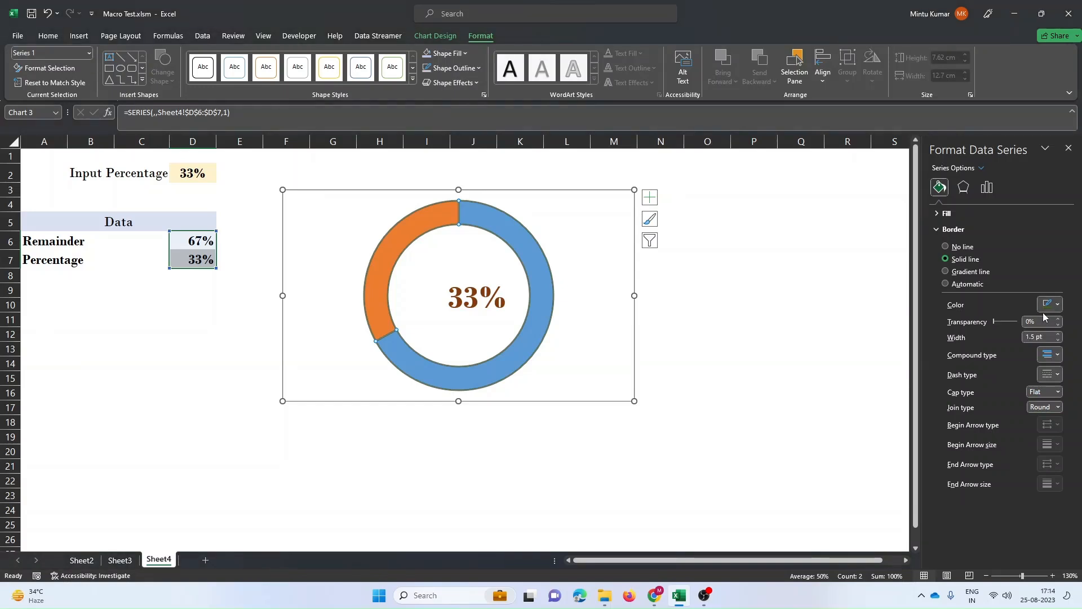
pyautogui.click(1036, 337)
pyautogui.write('15')
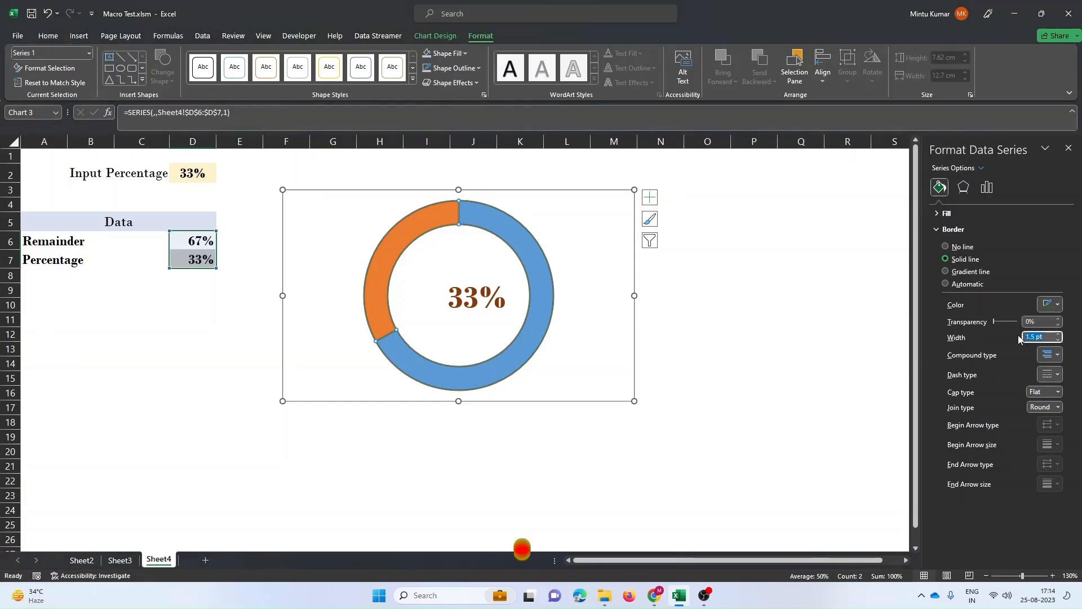
pyautogui.press('Return')
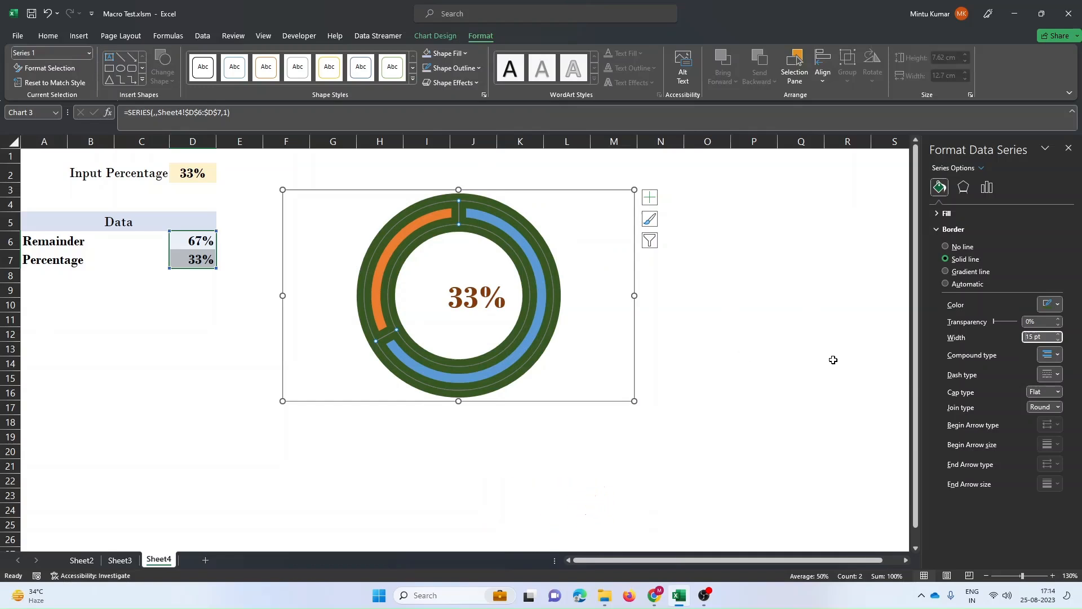
pyautogui.click(717, 320)
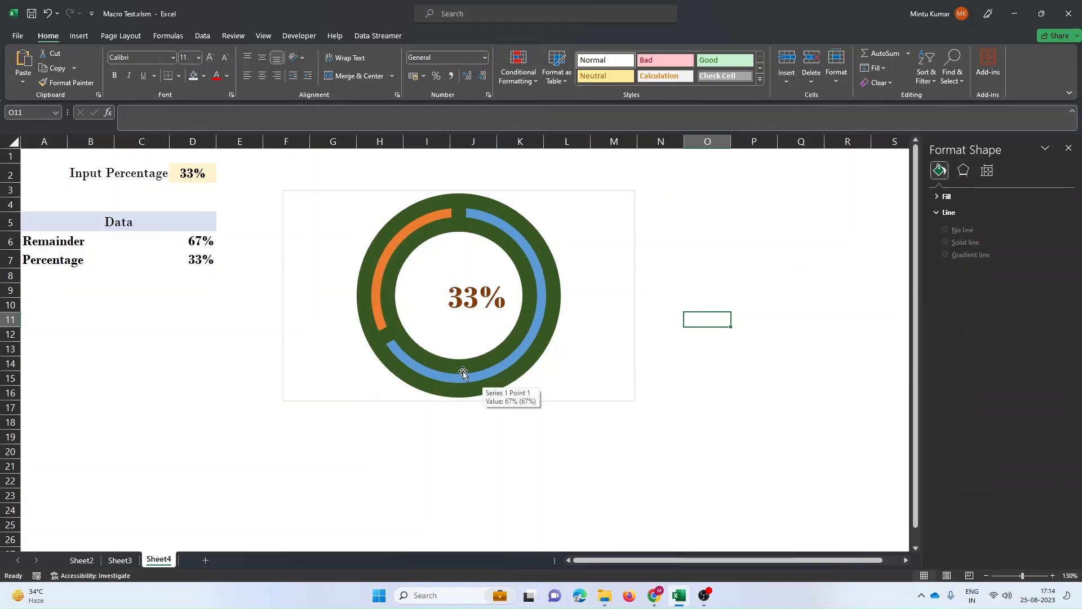
# Fill the whole doughnut series with the same dark green as its border.
pyautogui.click(384, 261)
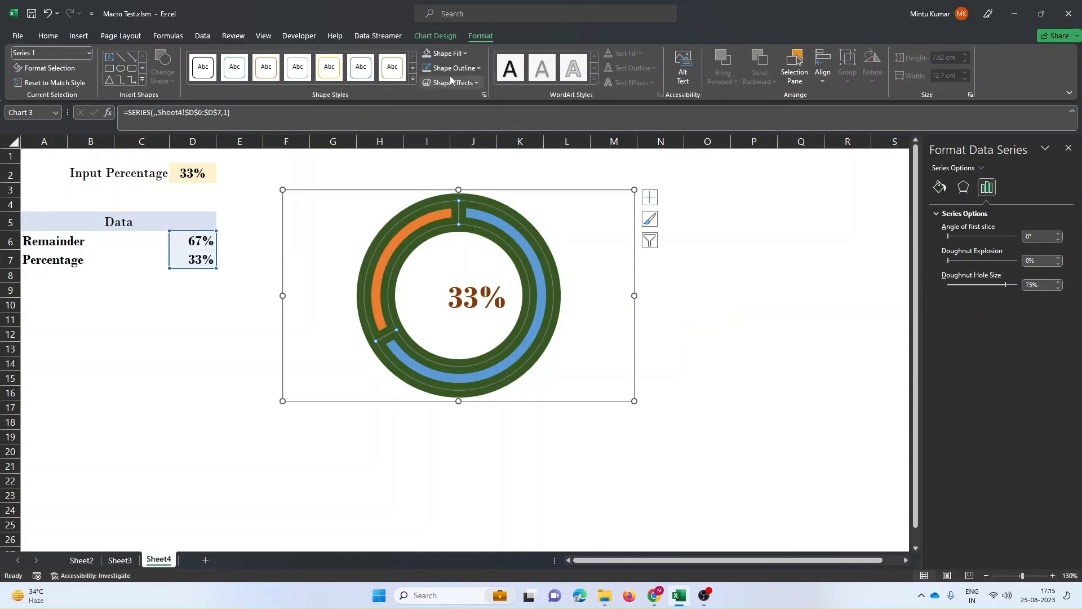
pyautogui.click(465, 53)
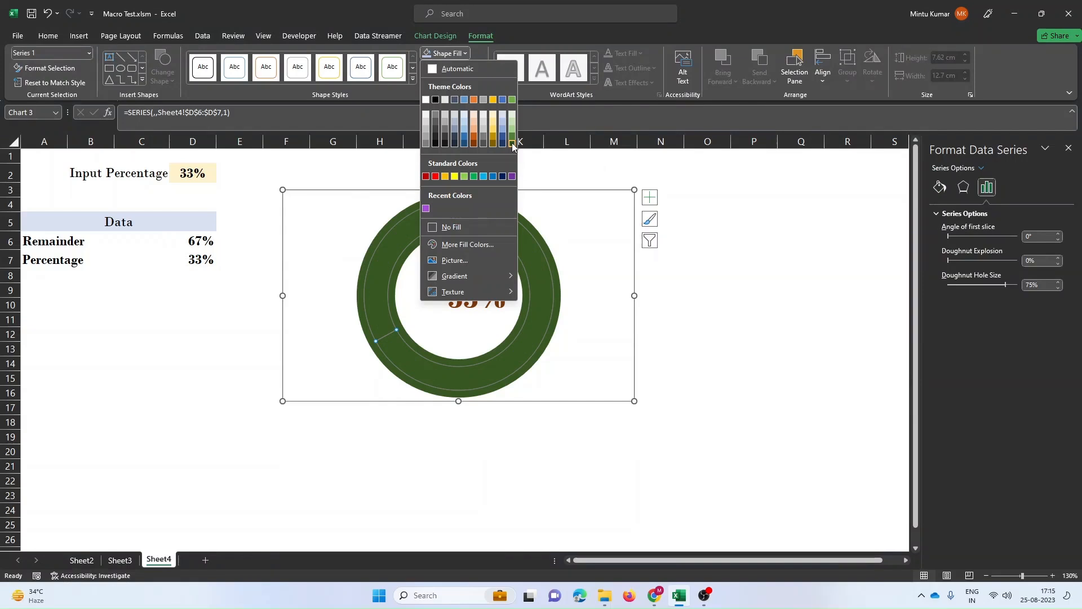
pyautogui.click(512, 144)
# Give the remainder slice of the doughnut a light grey fill and a matching light grey border.
pyautogui.click(544, 309)
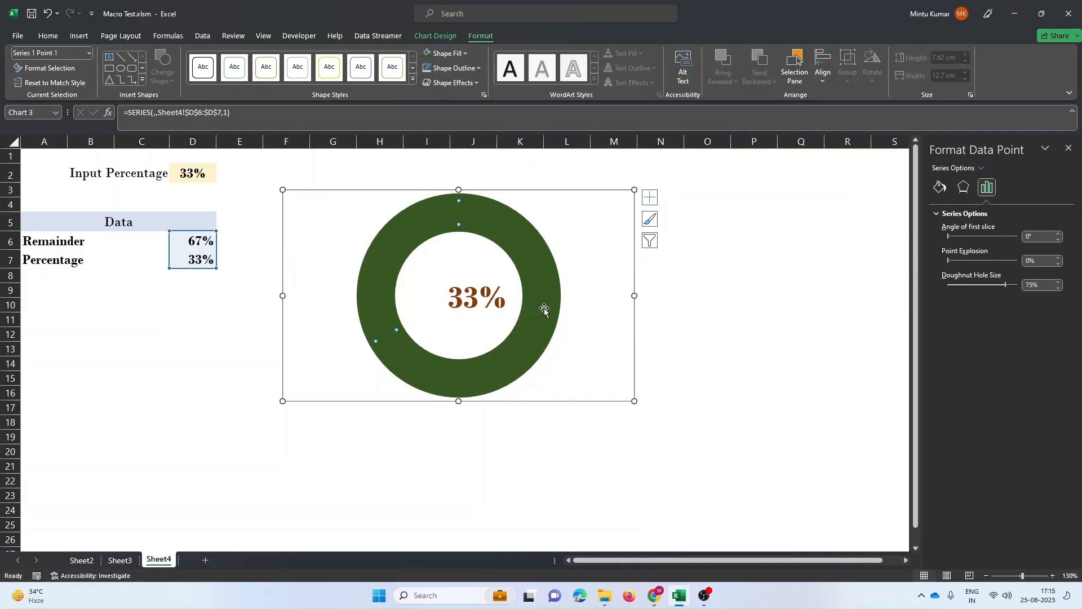
pyautogui.click(943, 189)
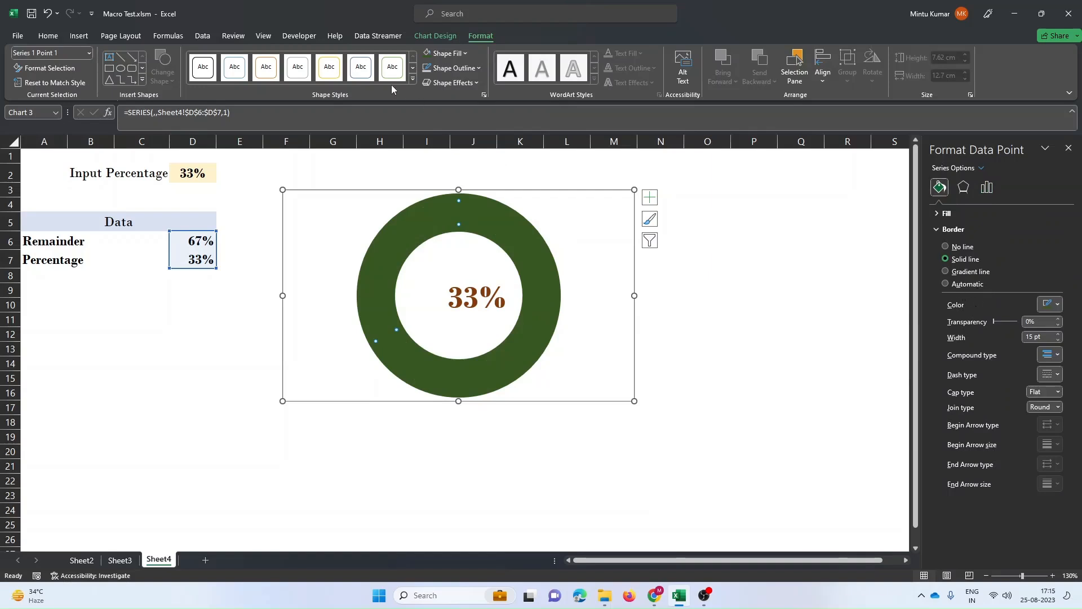
pyautogui.click(464, 54)
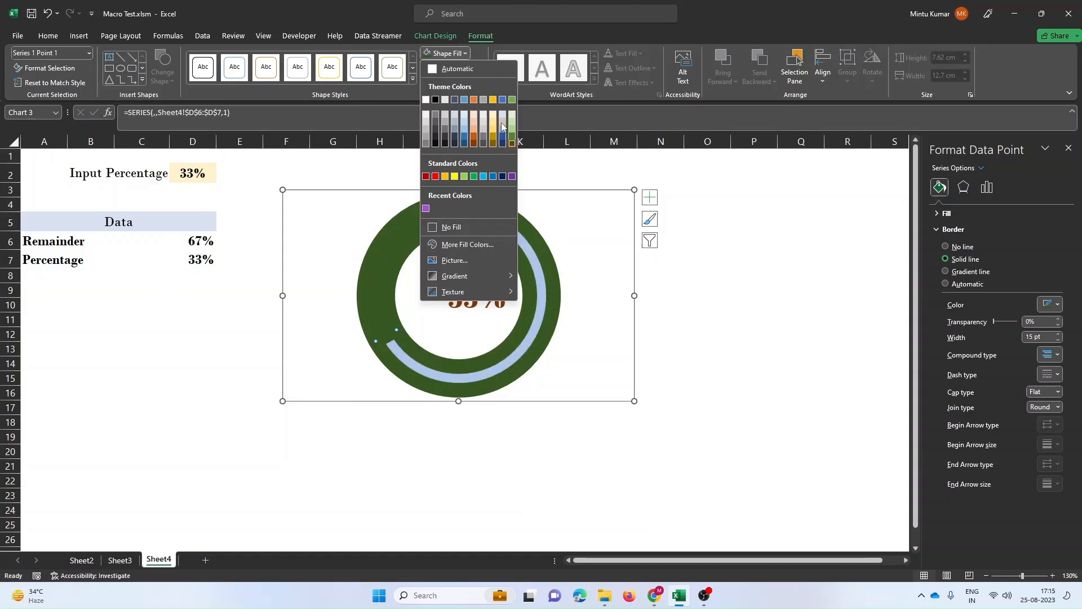
pyautogui.click(484, 120)
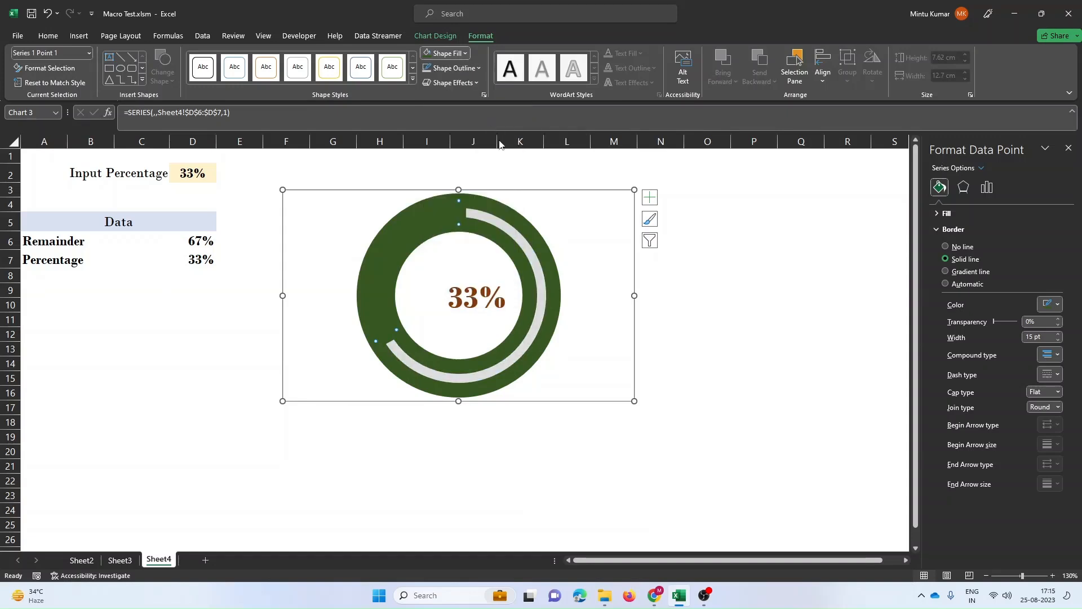
pyautogui.click(1057, 305)
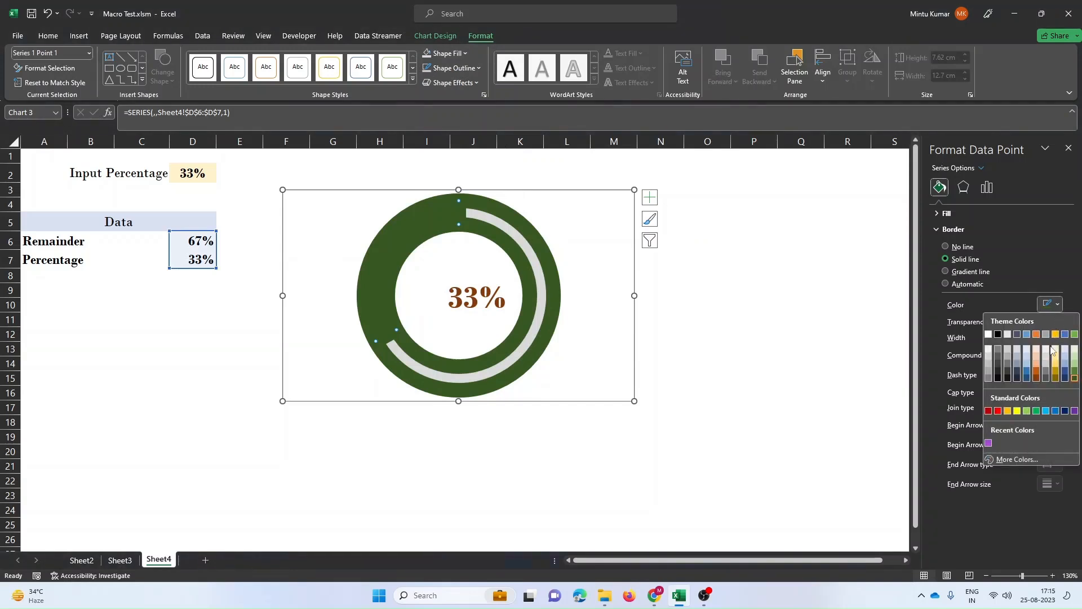
pyautogui.click(1046, 358)
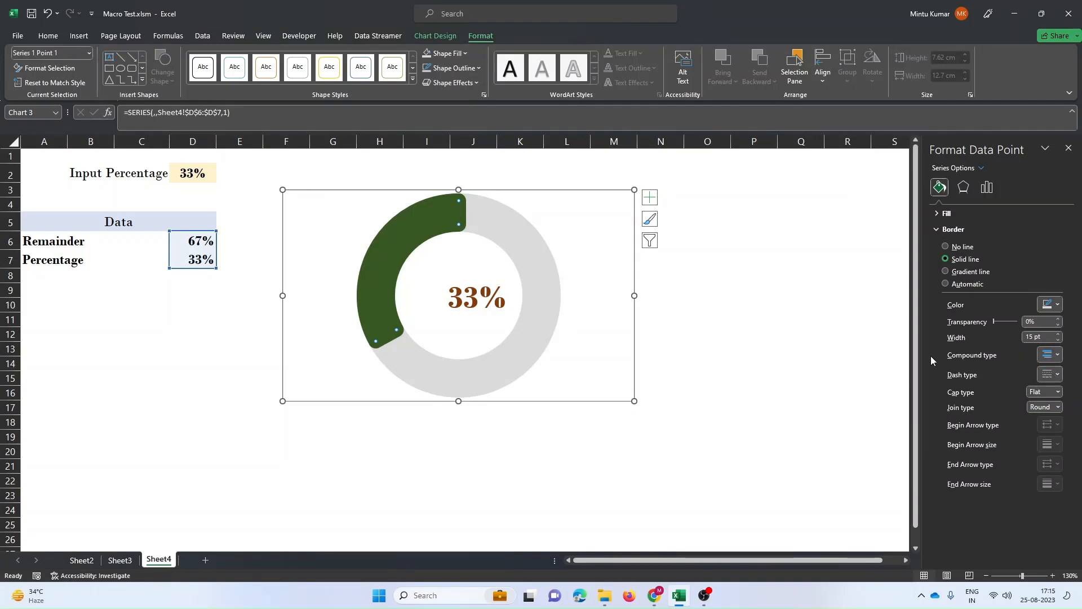
# Set the doughnut hole size to 90%.
pyautogui.click(987, 189)
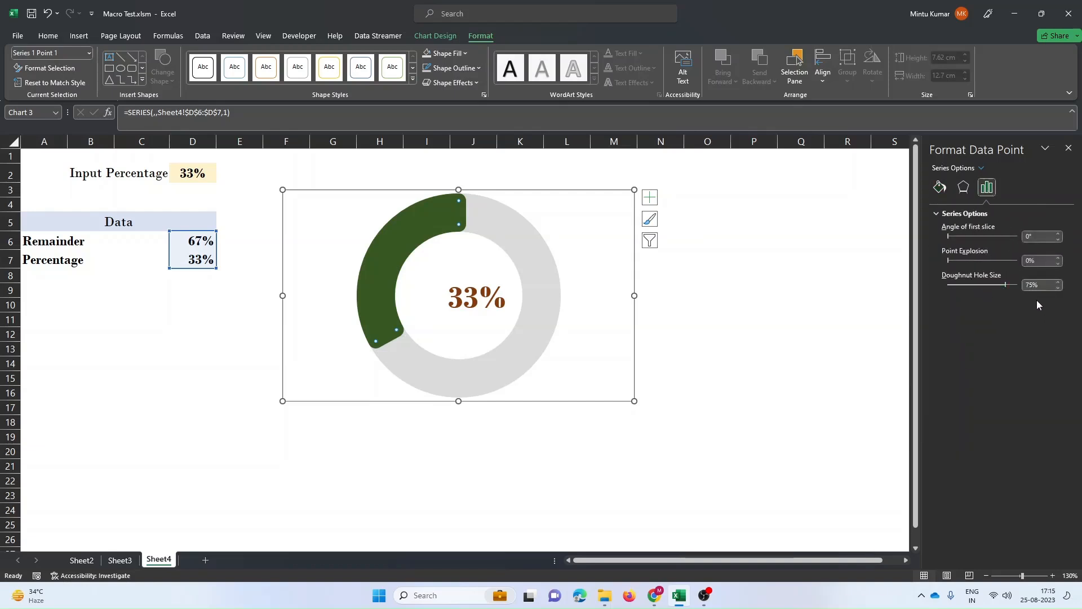
pyautogui.moveTo(1006, 285); pyautogui.dragTo(1017, 285)
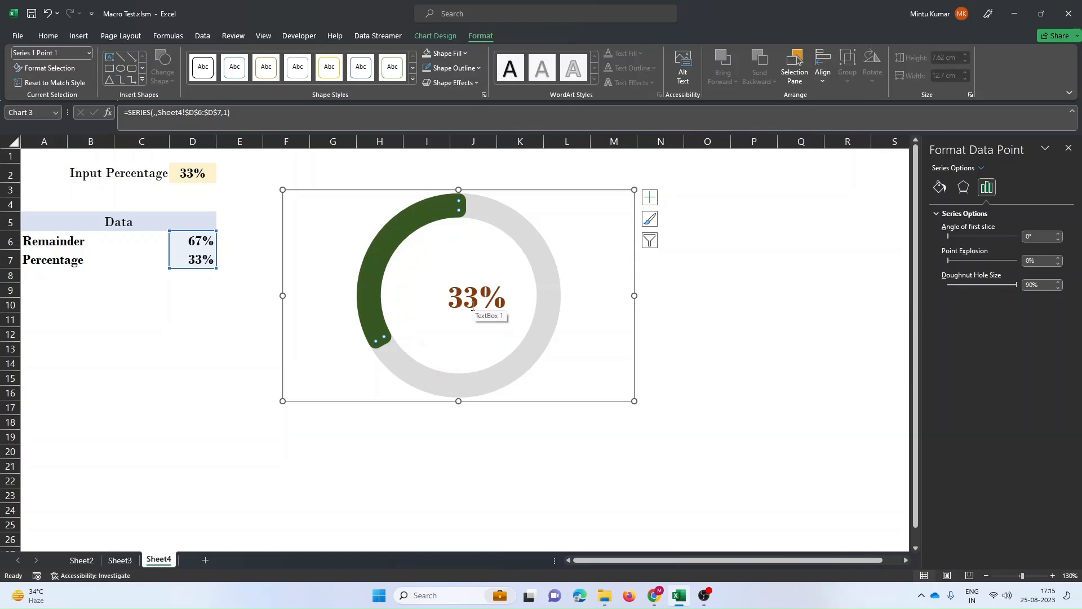
pyautogui.click(586, 276)
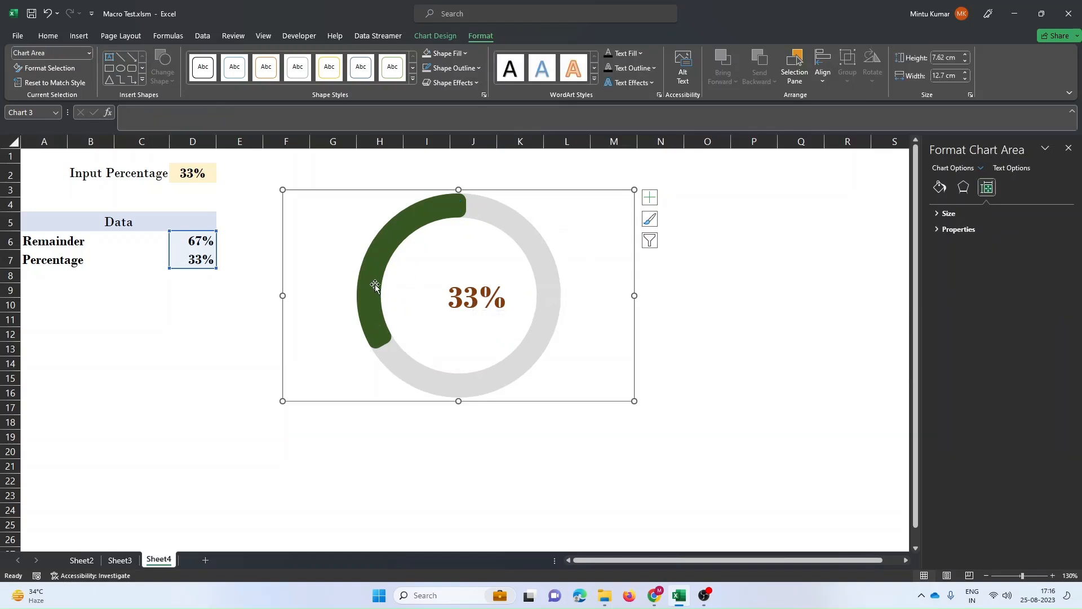
# Move the linked percentage text box to the centre of the doughnut ring and deselect it.
pyautogui.click(471, 301)
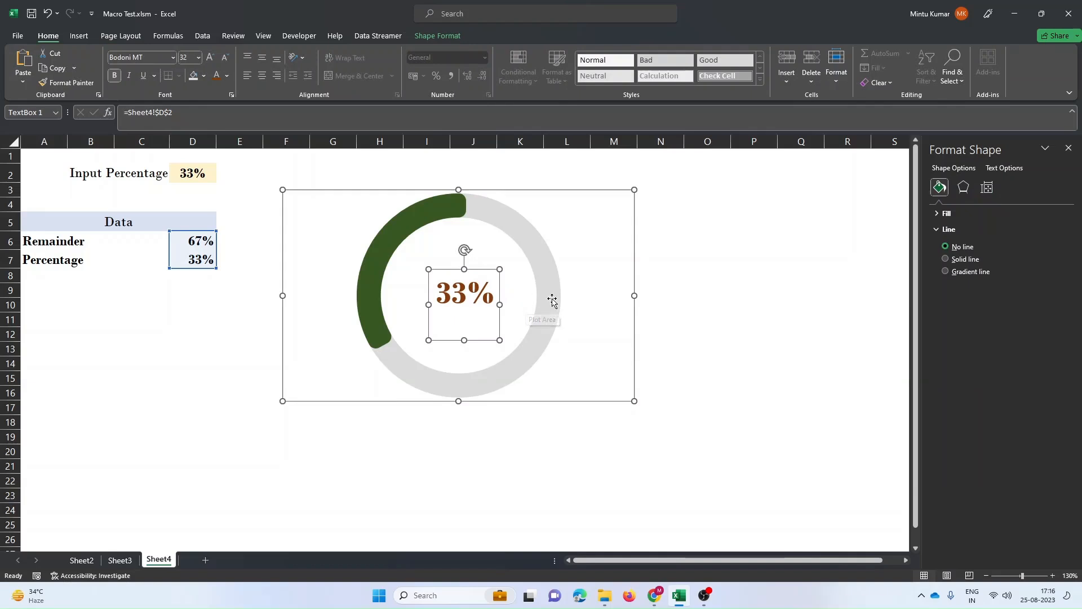
pyautogui.click(618, 287)
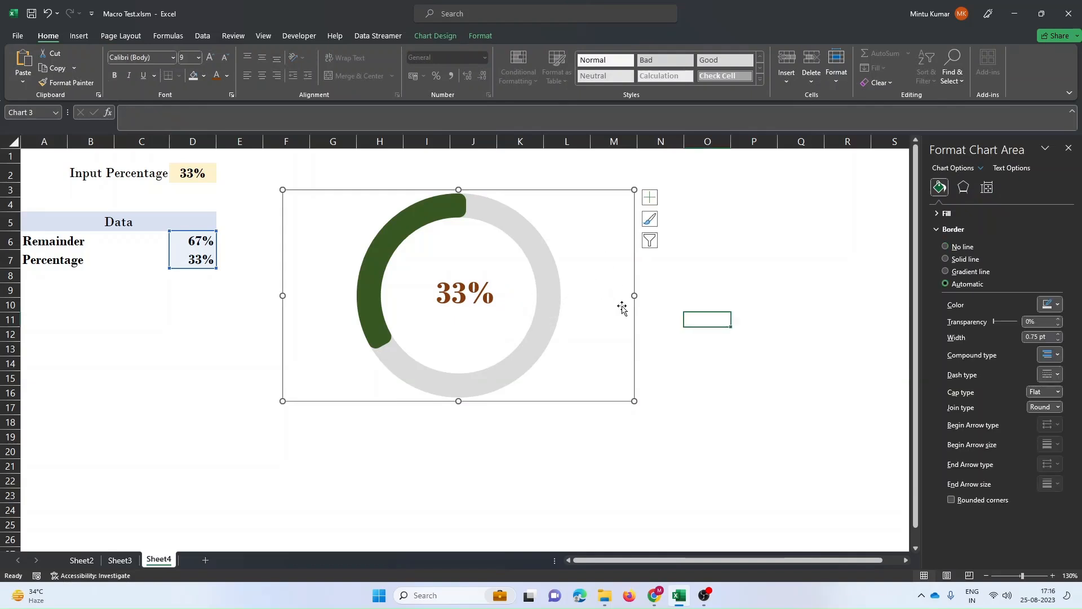
pyautogui.click(718, 249)
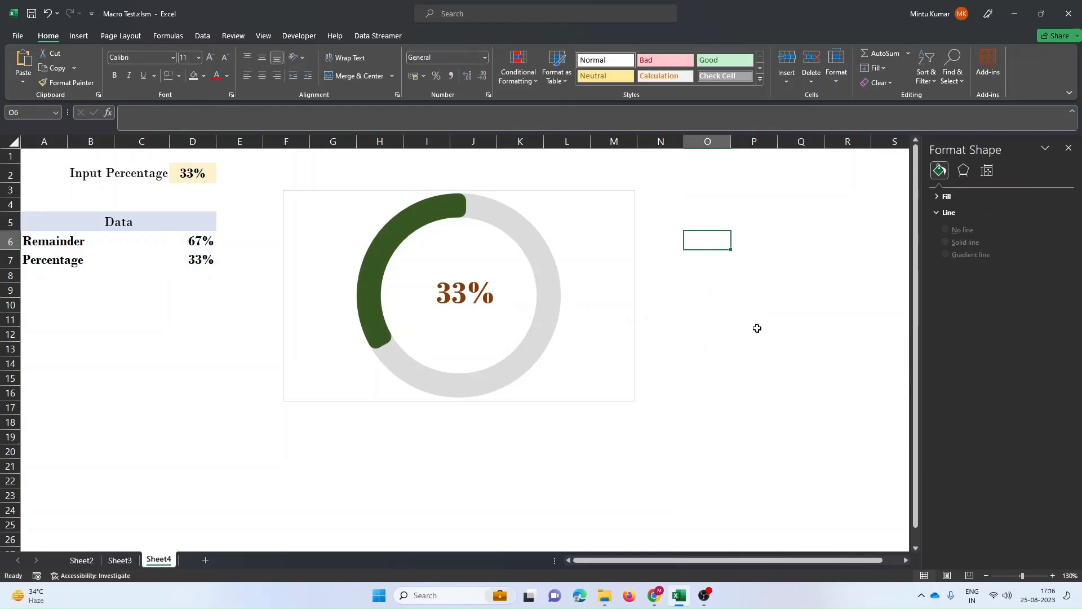
pyautogui.click(723, 377)
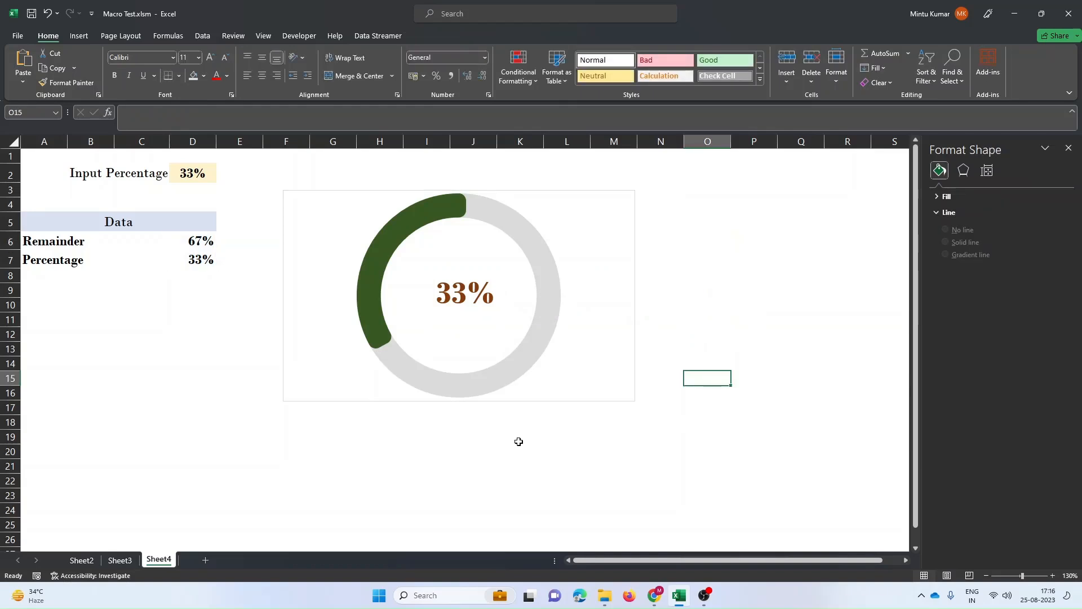
# Remove the outline from the chart area so the doughnut has no surrounding frame.
pyautogui.click(590, 193)
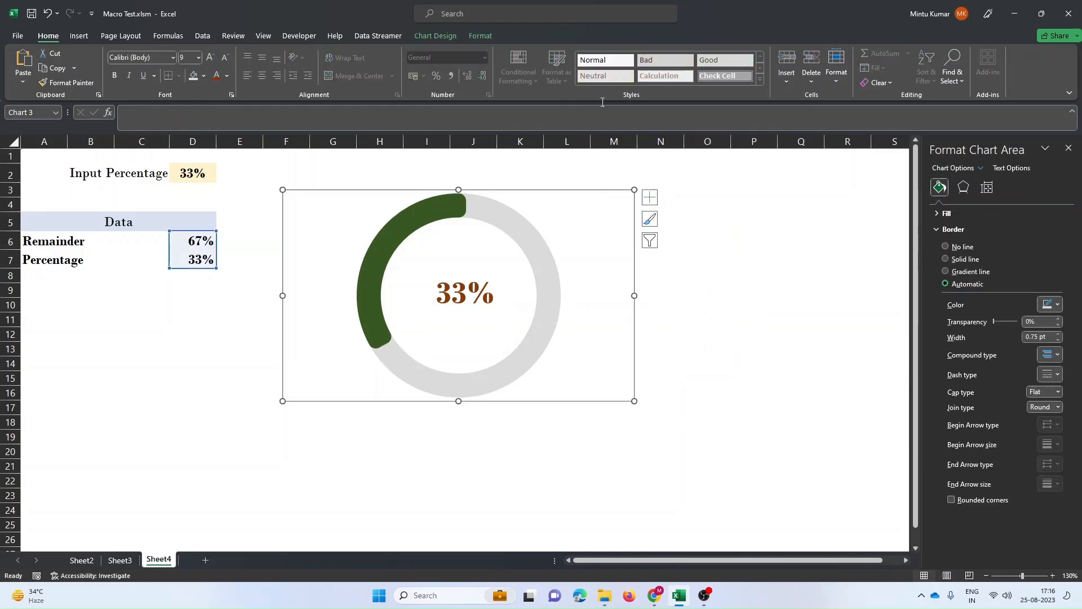
pyautogui.click(480, 36)
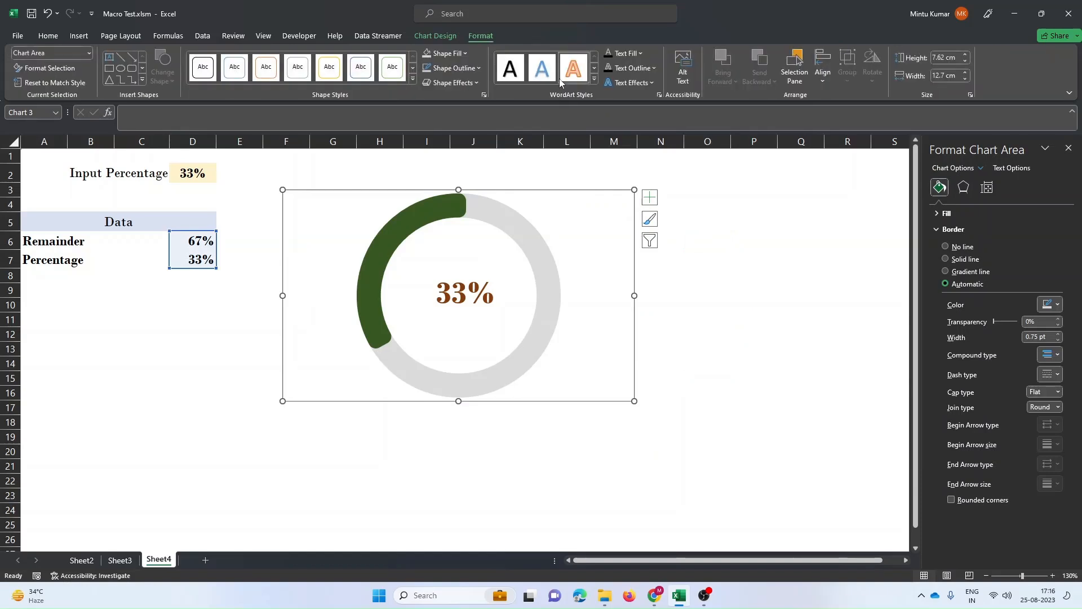
pyautogui.click(470, 68)
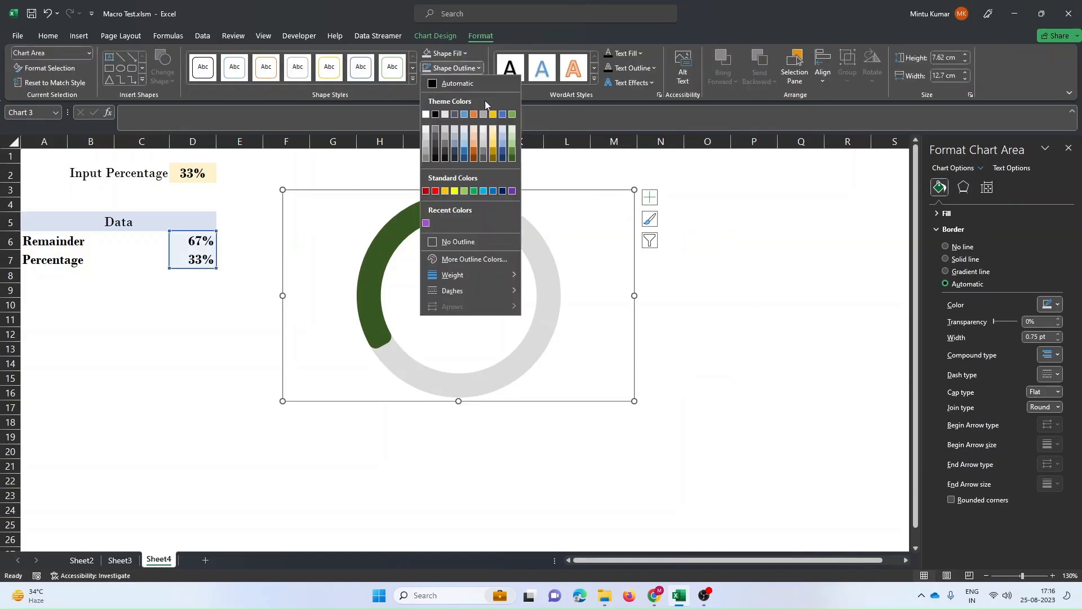
pyautogui.click(452, 242)
pyautogui.click(731, 305)
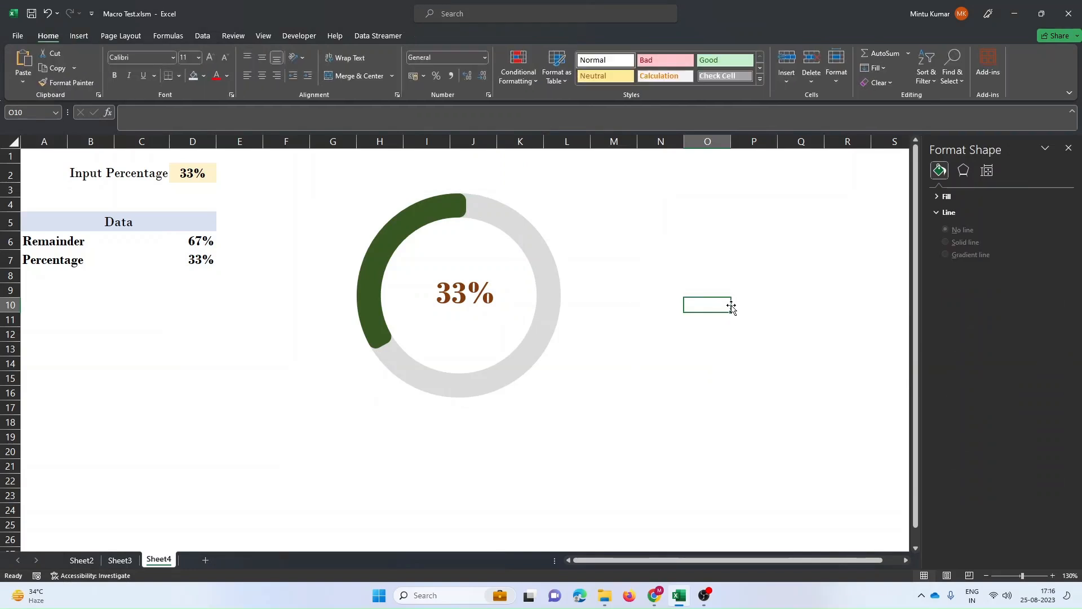
pyautogui.click(764, 377)
# Move the whole chart slightly up and left so its upper edge lies within row 2.
pyautogui.click(414, 216)
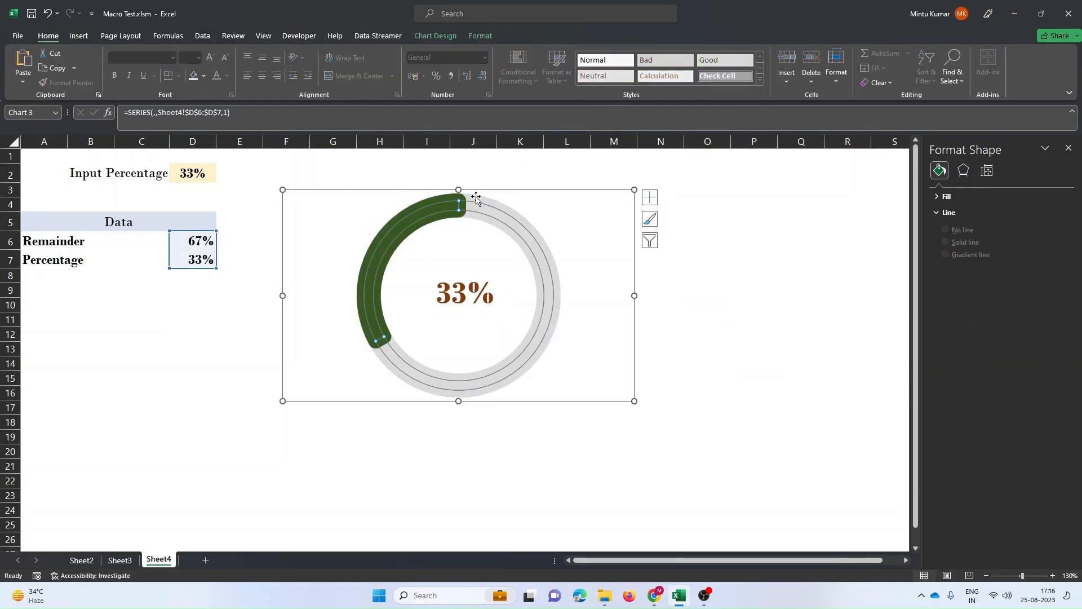
pyautogui.moveTo(483, 190); pyautogui.dragTo(476, 167)
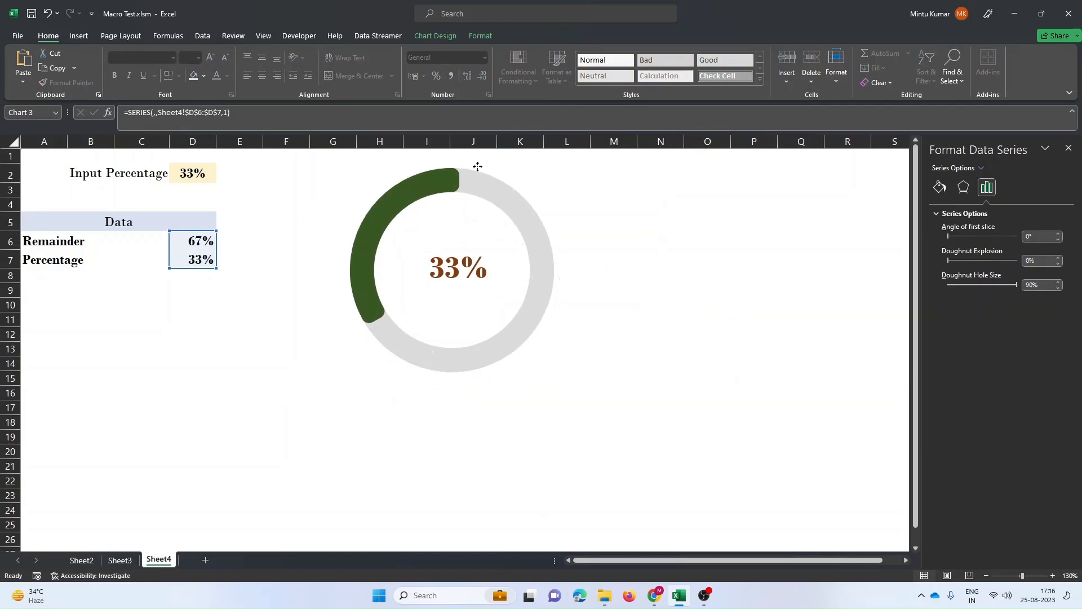
pyautogui.click(708, 333)
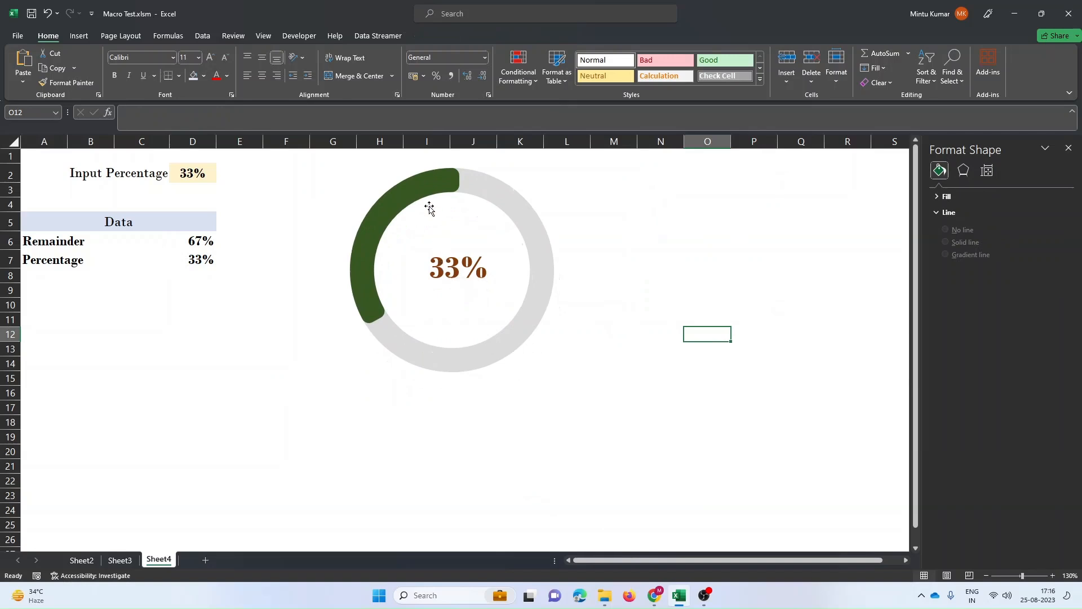
# Rotate the doughnut series by setting the angle of its first slice to 27°.
pyautogui.click(423, 188)
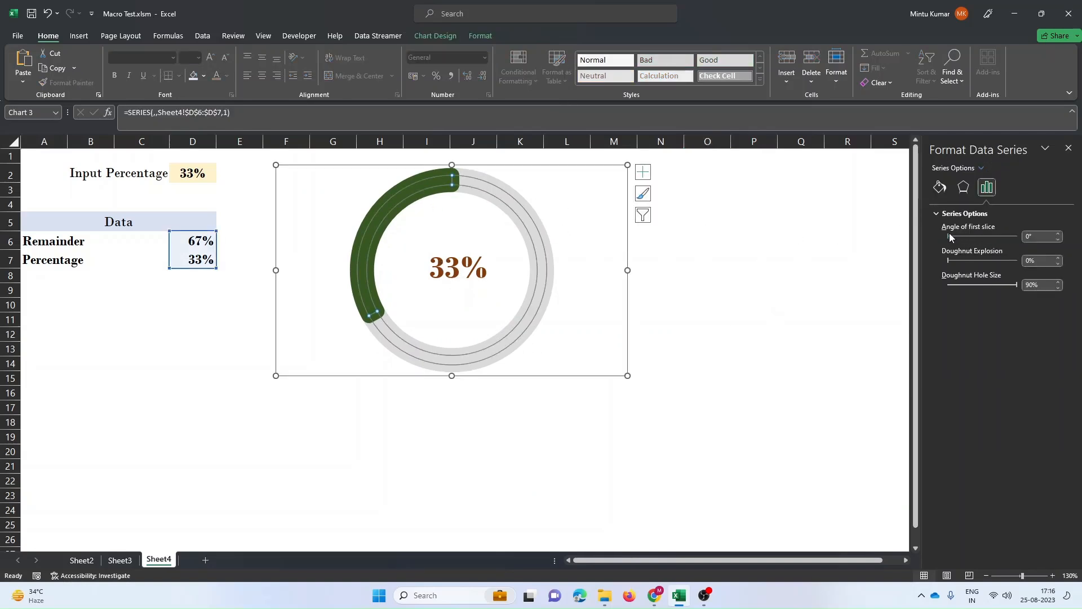
pyautogui.moveTo(950, 237)
pyautogui.mouseDown()
pyautogui.moveTo(1003, 236)
pyautogui.moveTo(960, 240)
pyautogui.mouseUp()
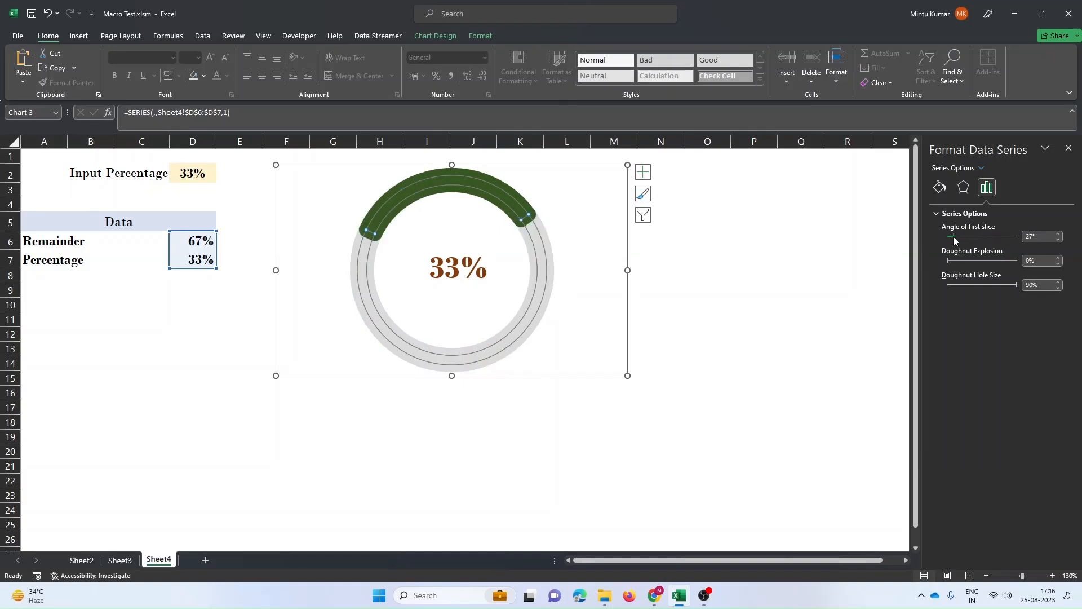
pyautogui.click(586, 278)
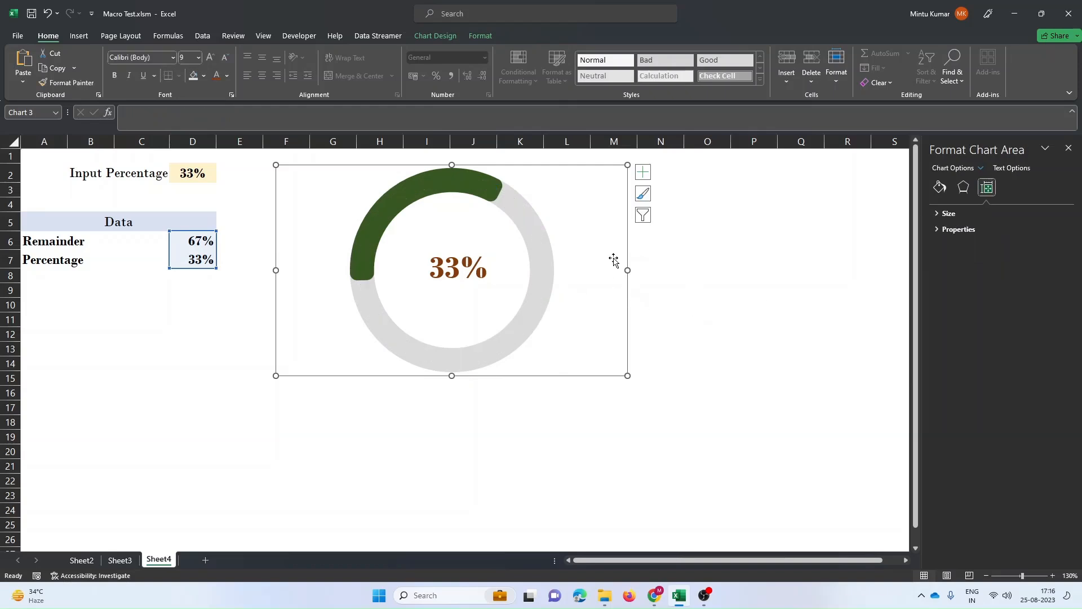
pyautogui.click(940, 187)
pyautogui.click(954, 229)
pyautogui.click(755, 359)
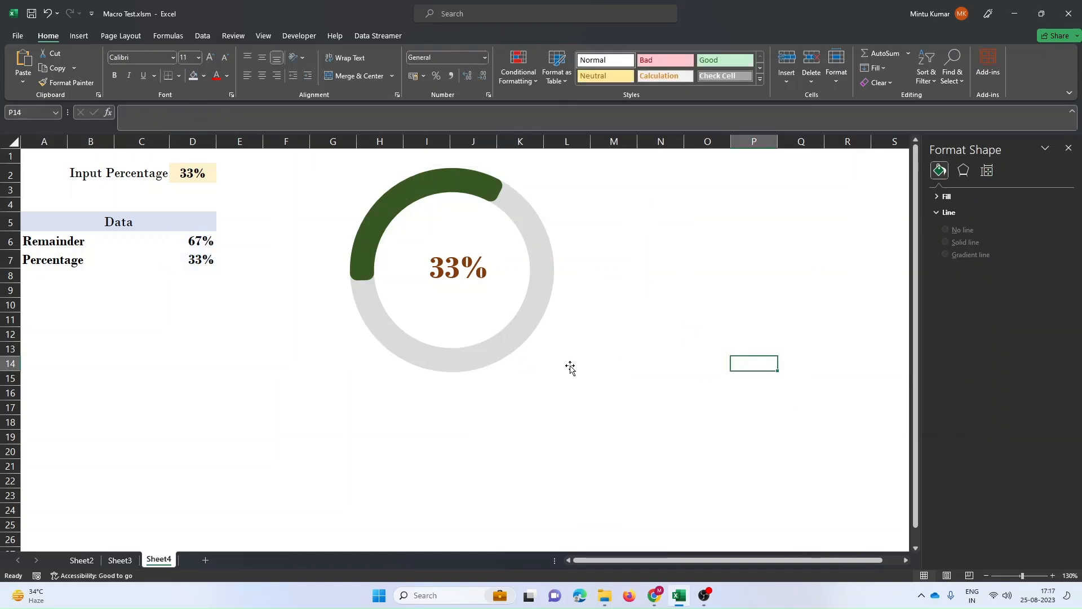
# Test the chart with input percentages of 50% and 100% in cell D2.
pyautogui.click(188, 179)
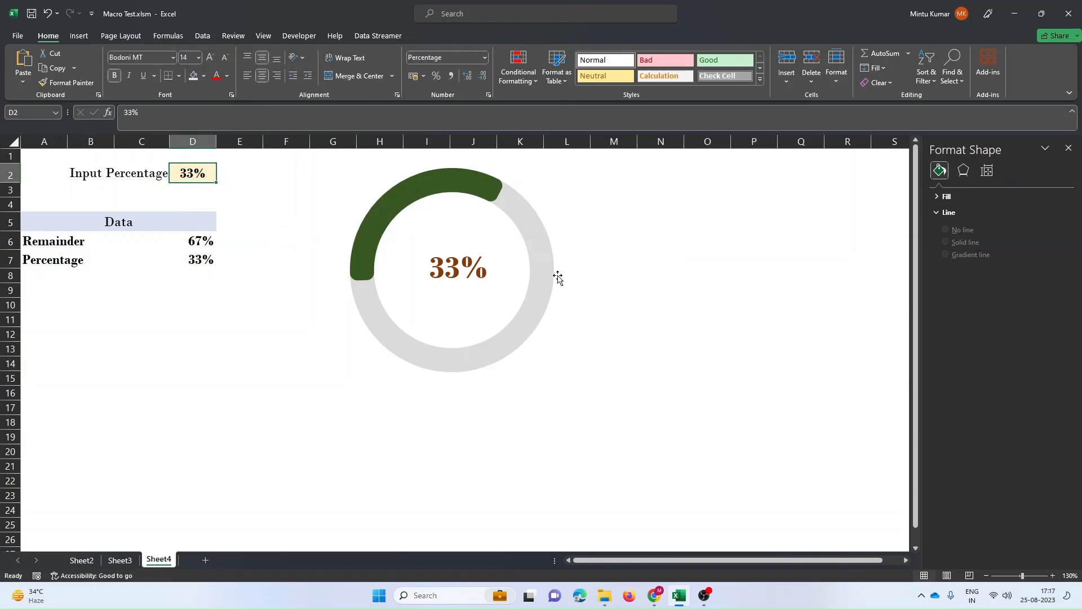
pyautogui.write('50')
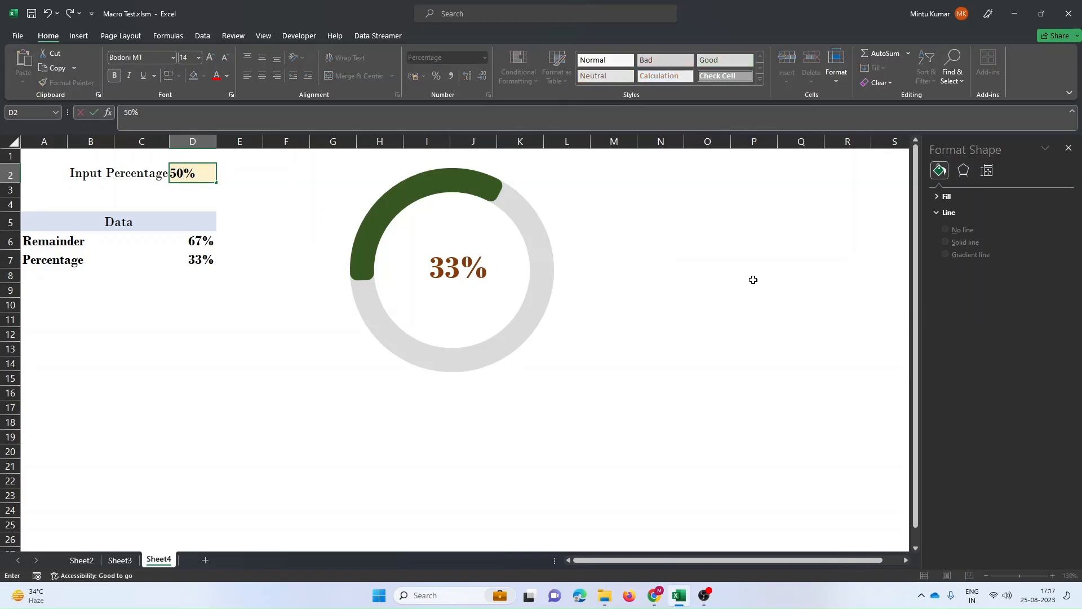
pyautogui.press('Return')
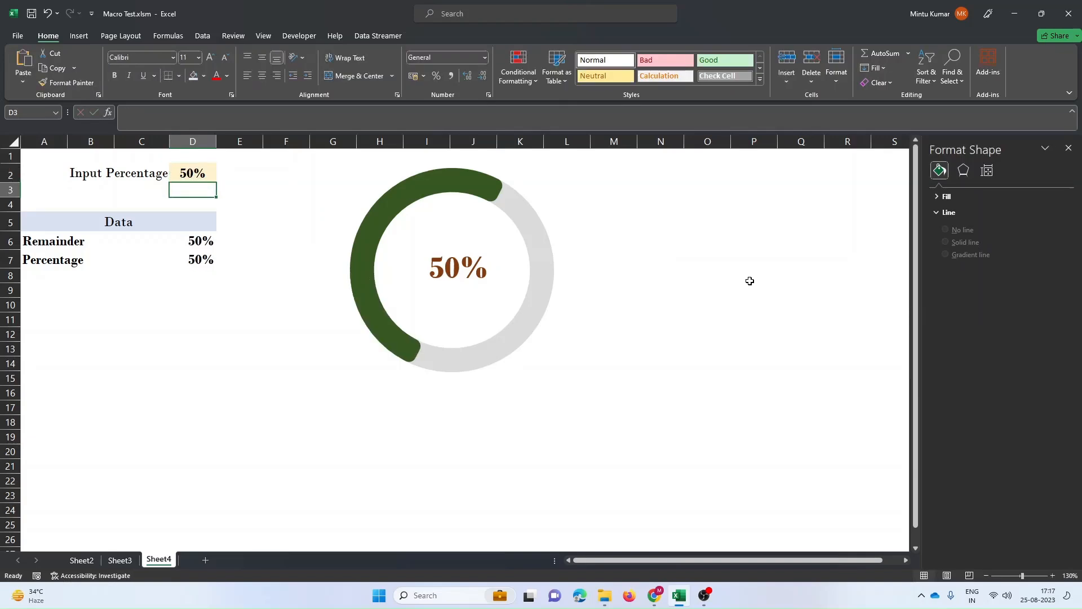
pyautogui.click(180, 173)
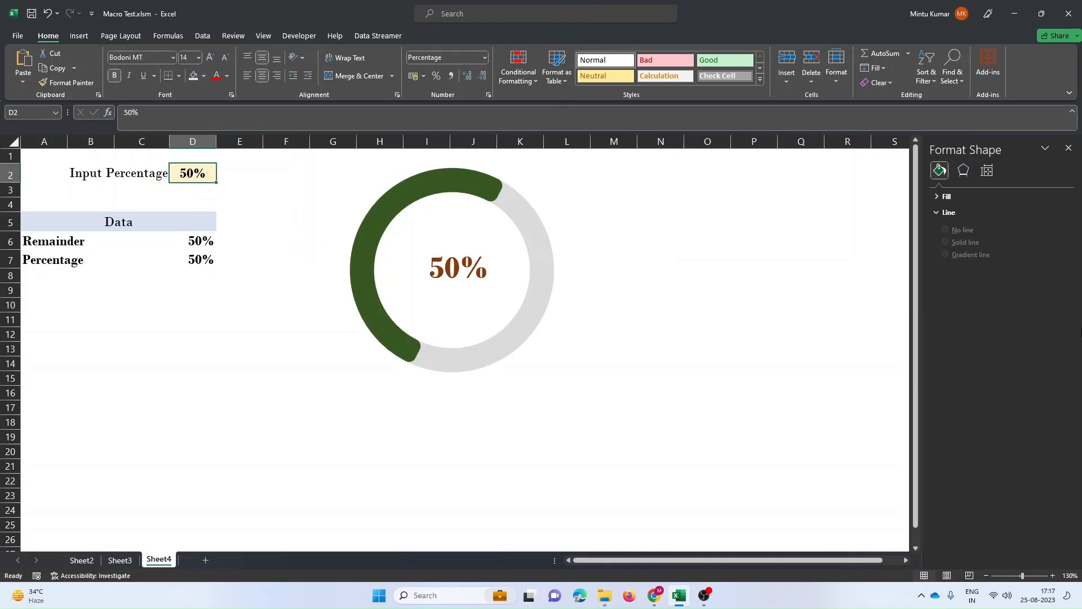
pyautogui.write('100')
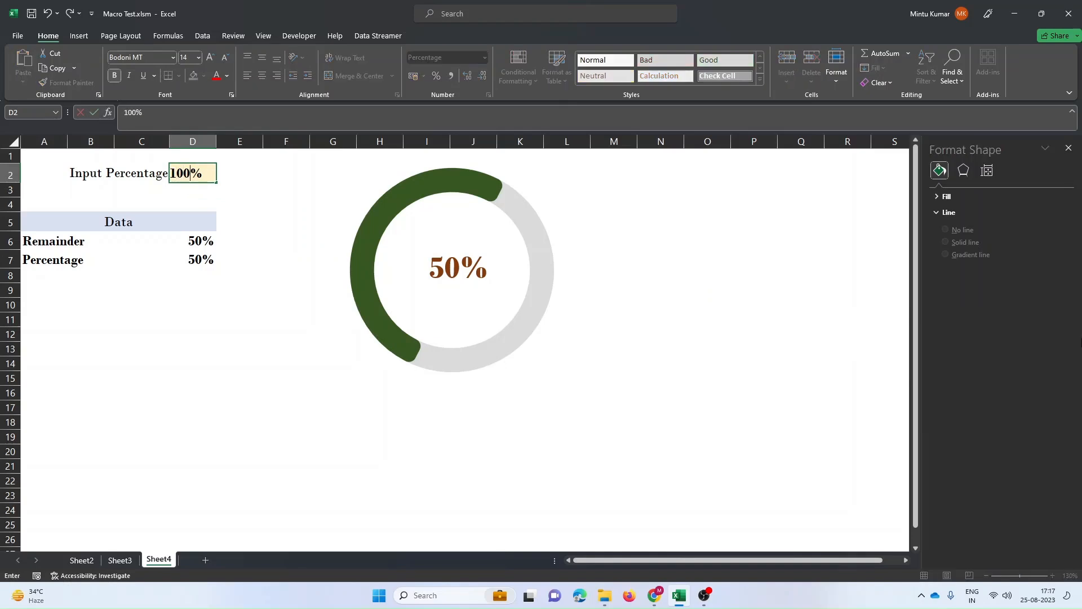
pyautogui.press('Return')
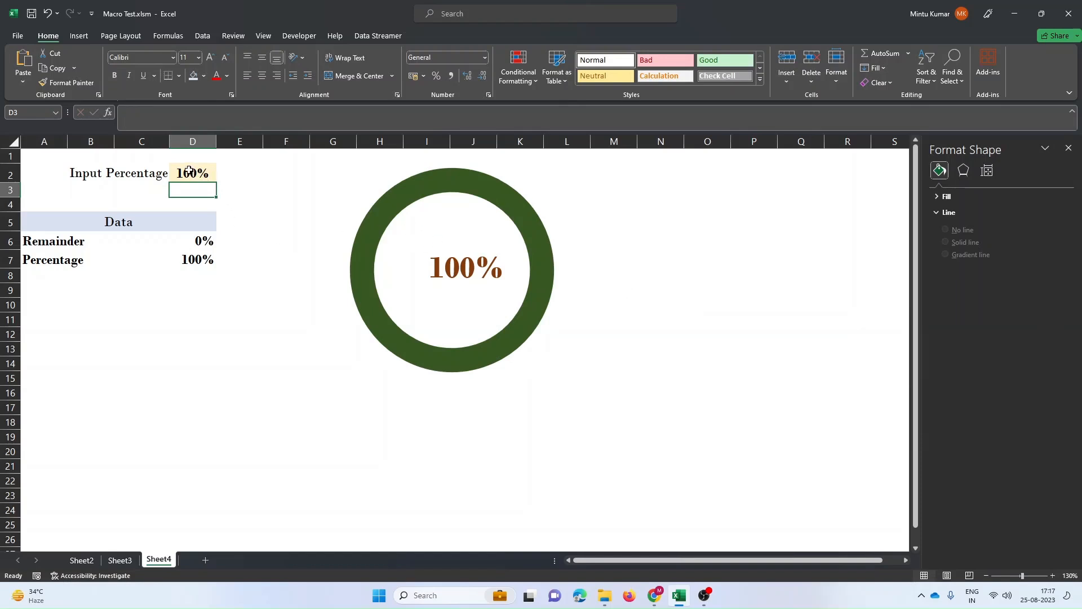
# Set the input percentage in cell D2 to 70% and select the doughnut series.
pyautogui.click(205, 180)
pyautogui.write('70')
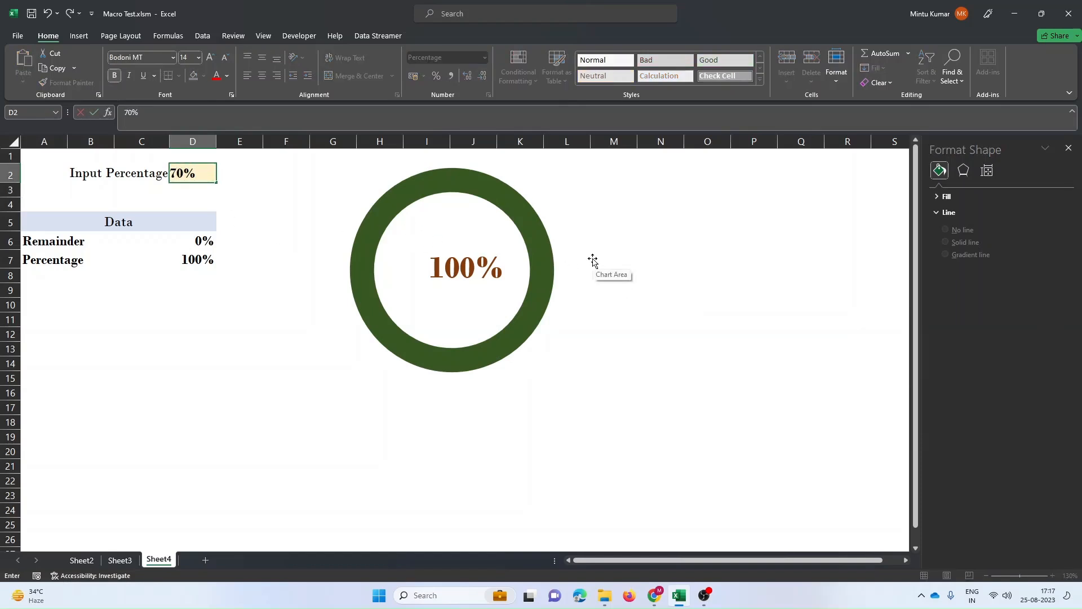
pyautogui.press('Return')
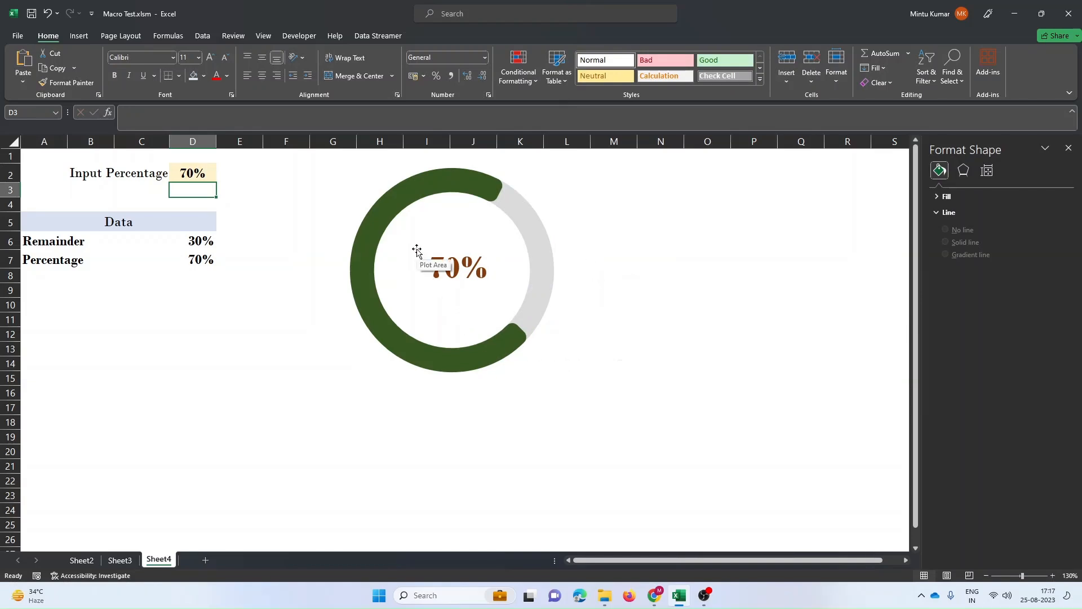
pyautogui.click(541, 267)
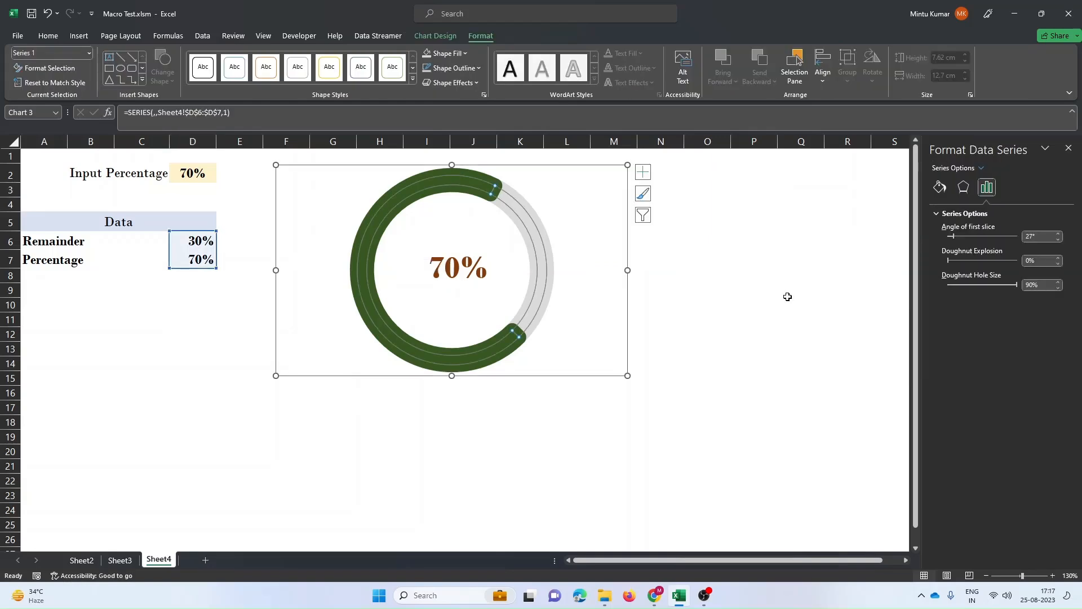